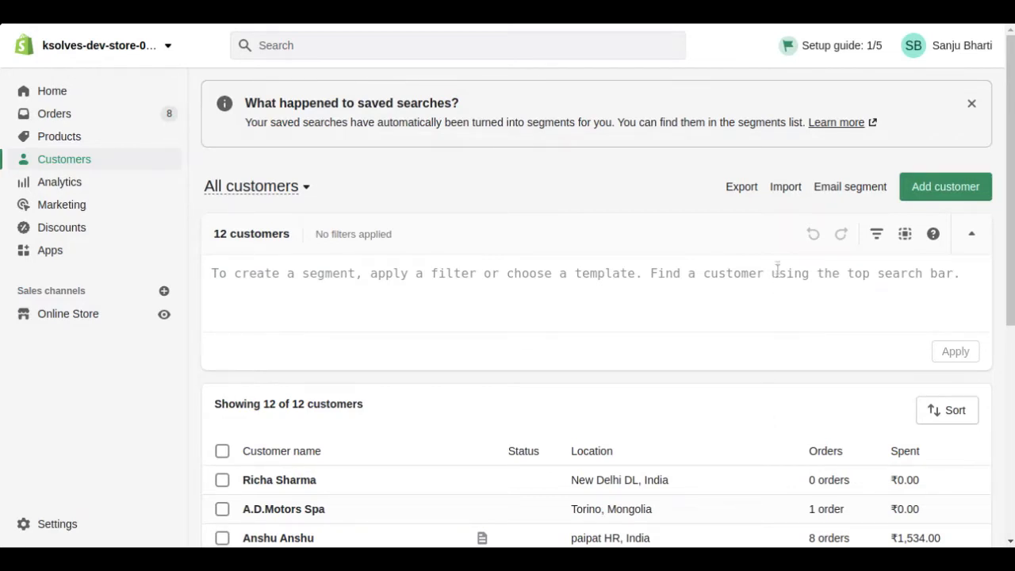
Step: Add a Shopify customer with name, email, phone, company and an Indian address, then save
{"action": "left_click", "coordinate": [61, 165]}
{"action": "left_click", "coordinate": [948, 186]}
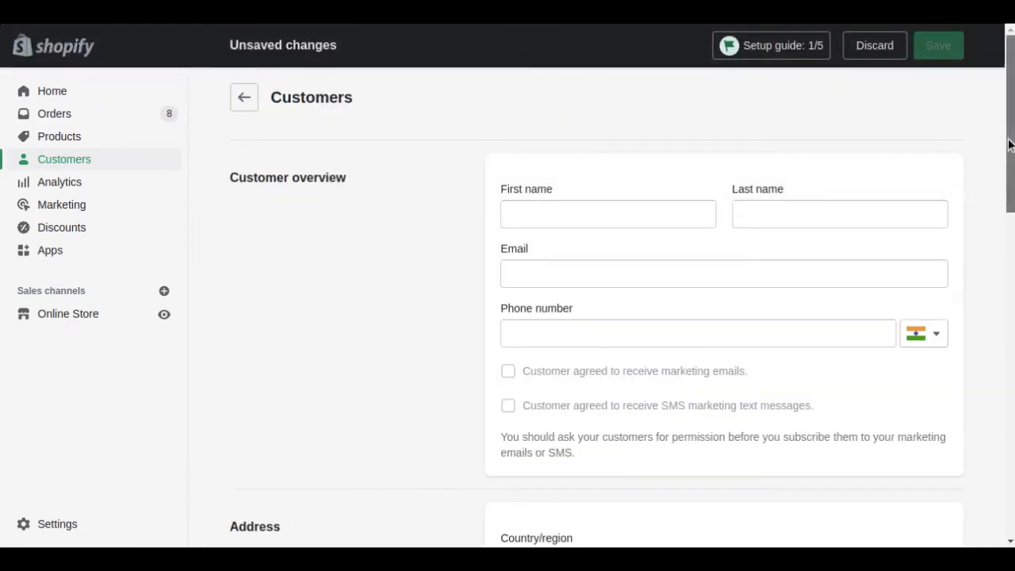
{"action": "scroll", "coordinate": [1009, 158], "scroll_direction": "down", "scroll_amount": 5}
{"action": "scroll", "coordinate": [622, 298], "scroll_direction": "down", "scroll_amount": 3}
{"action": "scroll", "coordinate": [621, 297], "scroll_direction": "up", "scroll_amount": 10}
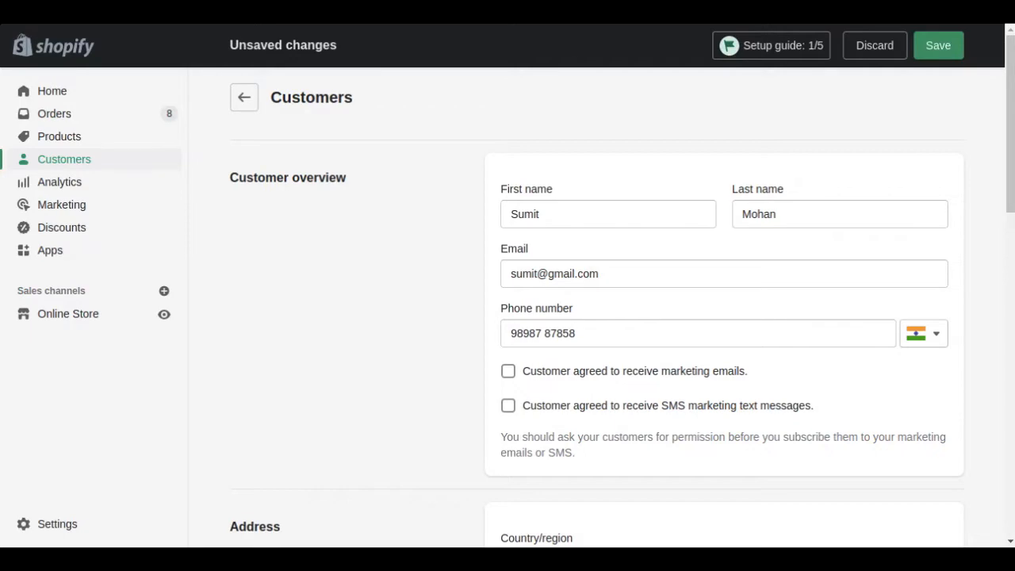
{"action": "left_click_drag", "start_coordinate": [1011, 124], "coordinate": [1011, 258]}
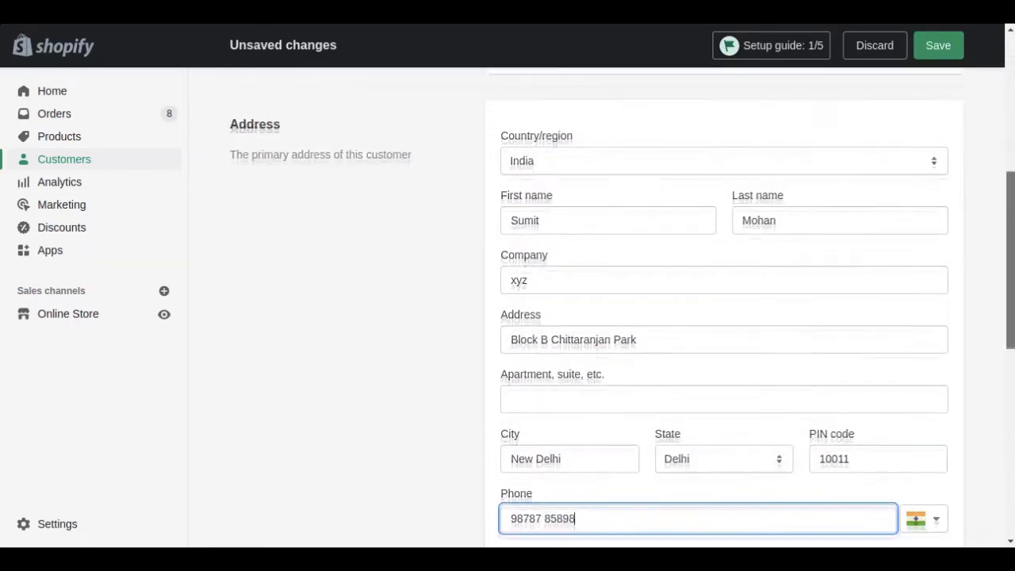
{"action": "scroll", "coordinate": [595, 317], "scroll_direction": "down", "scroll_amount": 7}
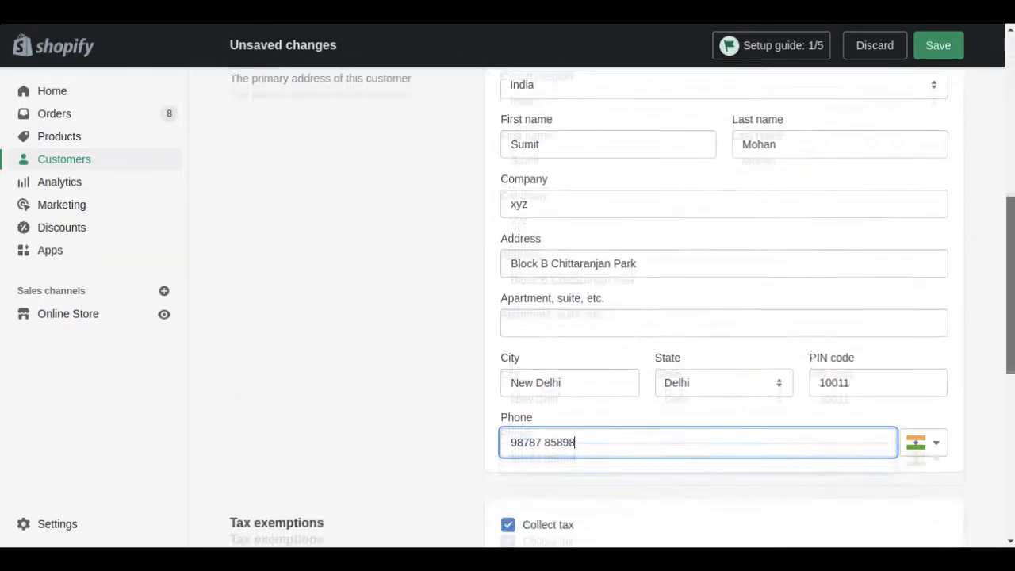
{"action": "left_click_drag", "start_coordinate": [1010, 440], "coordinate": [1010, 447]}
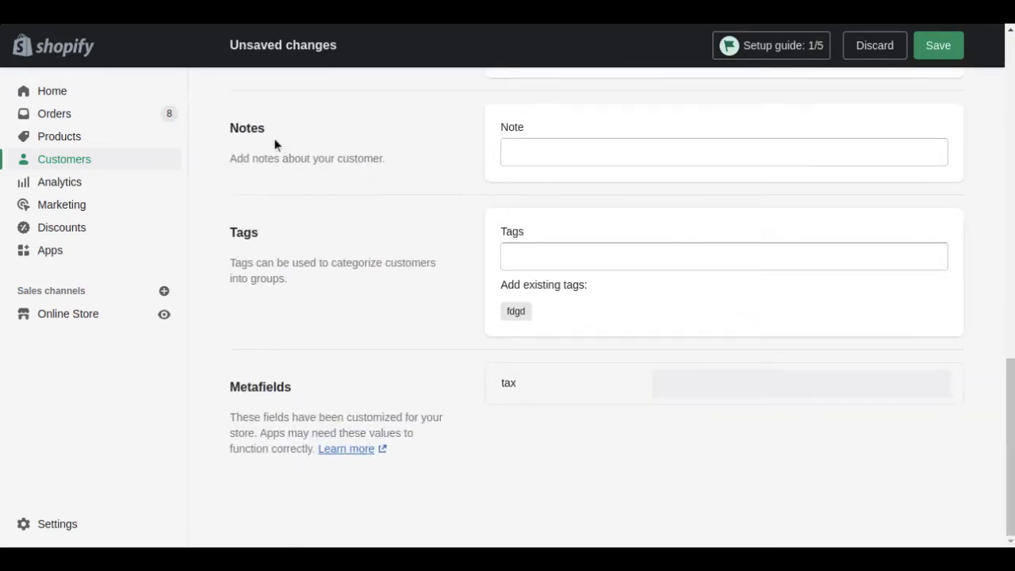
{"action": "left_click_drag", "start_coordinate": [1009, 463], "coordinate": [1006, 100]}
{"action": "left_click", "coordinate": [938, 45]}
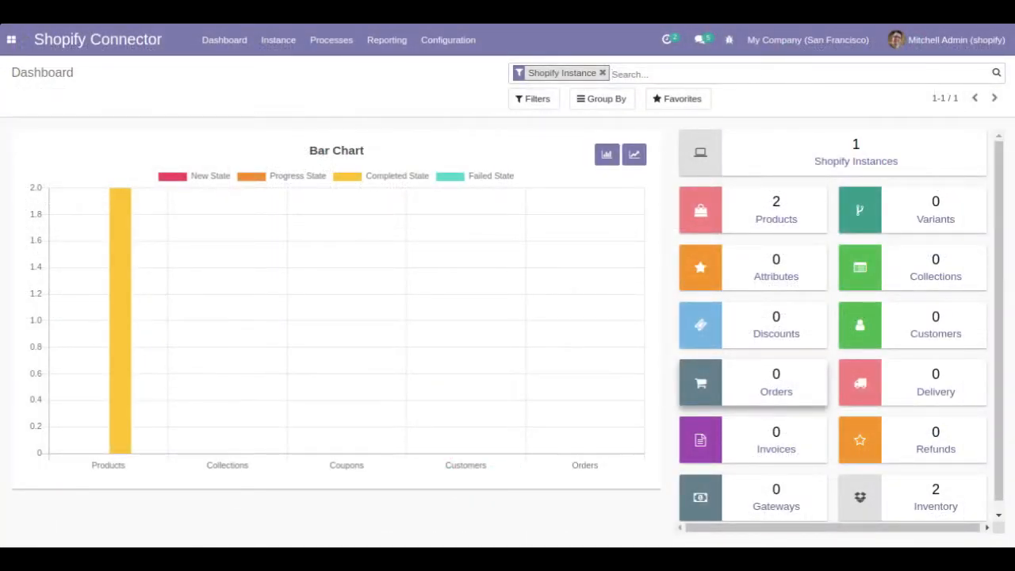
Step: Open the Shopify Instances kanban view to see the Test Instance card
{"action": "left_click", "coordinate": [898, 153]}
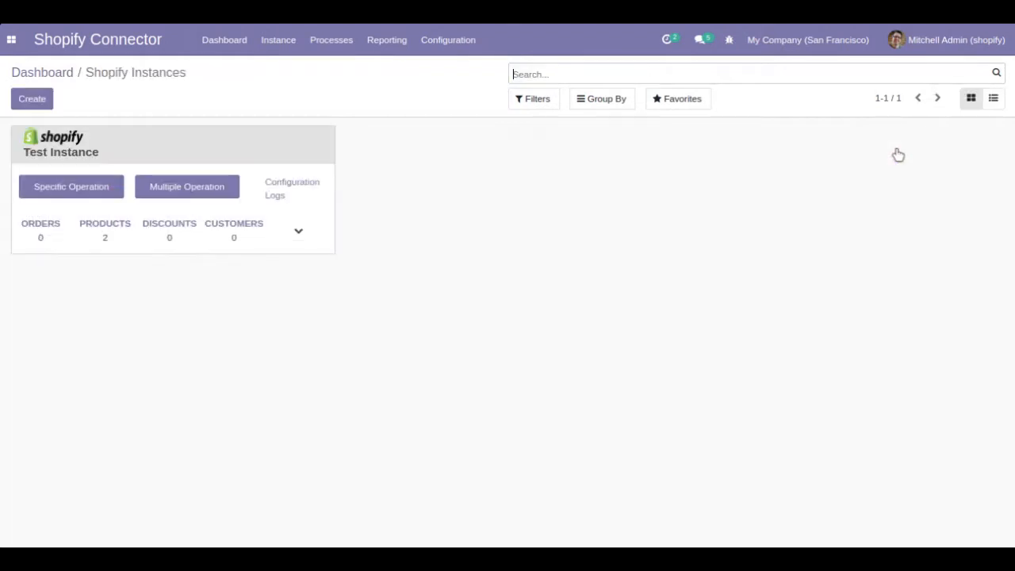
Step: Run Import Customers on Test Instance with Specific Id Filter using the pasted Shopify customer ID
{"action": "left_click", "coordinate": [72, 187]}
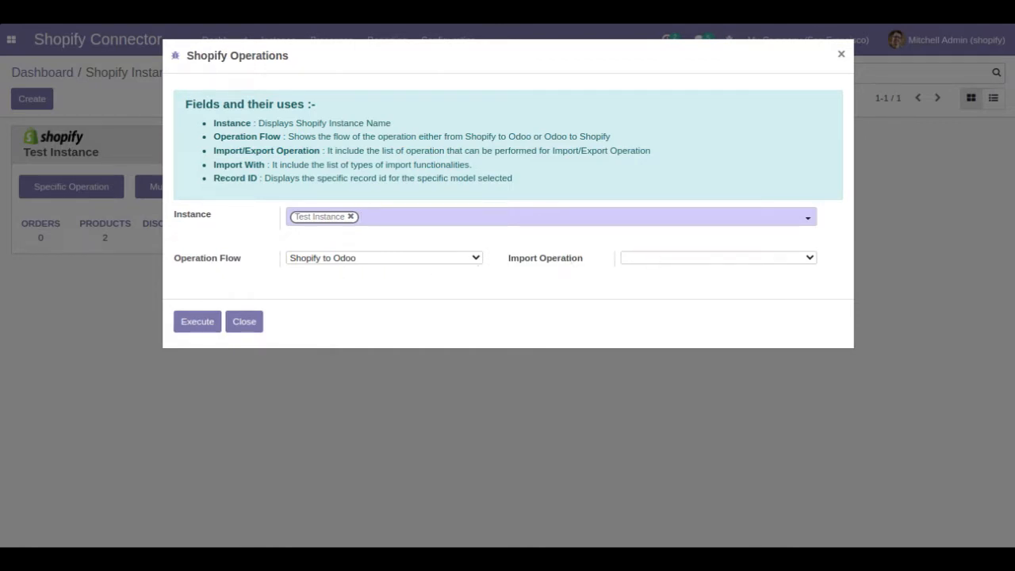
{"action": "left_click", "coordinate": [666, 283]}
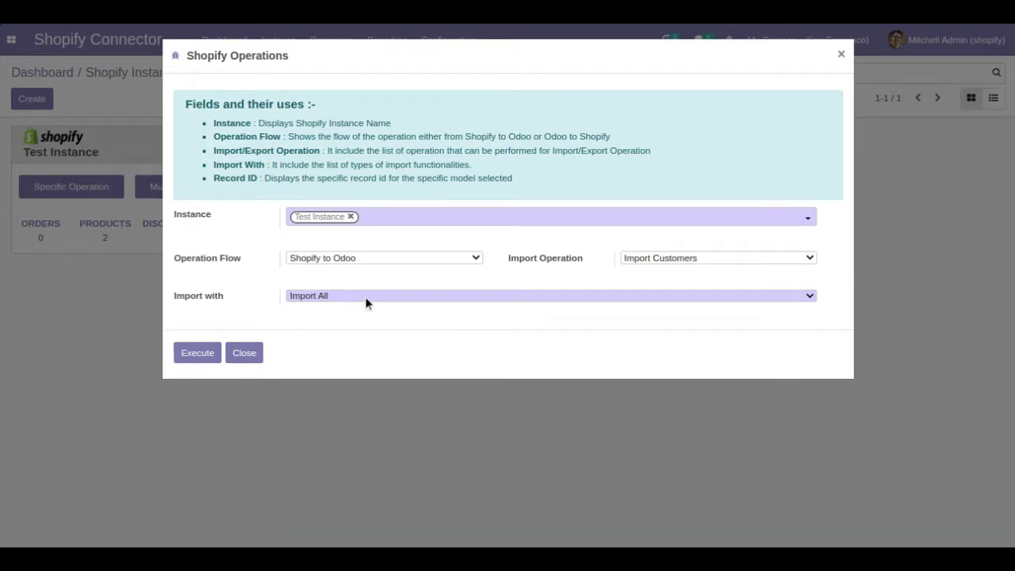
{"action": "left_click", "coordinate": [367, 324]}
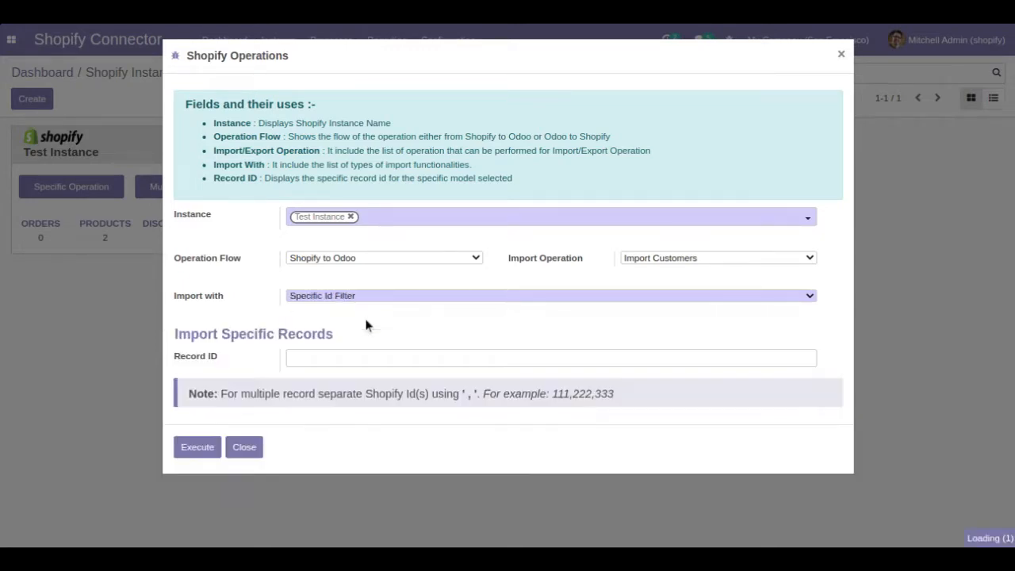
{"action": "left_click", "coordinate": [362, 359]}
{"action": "key", "text": "ctrl+v"}
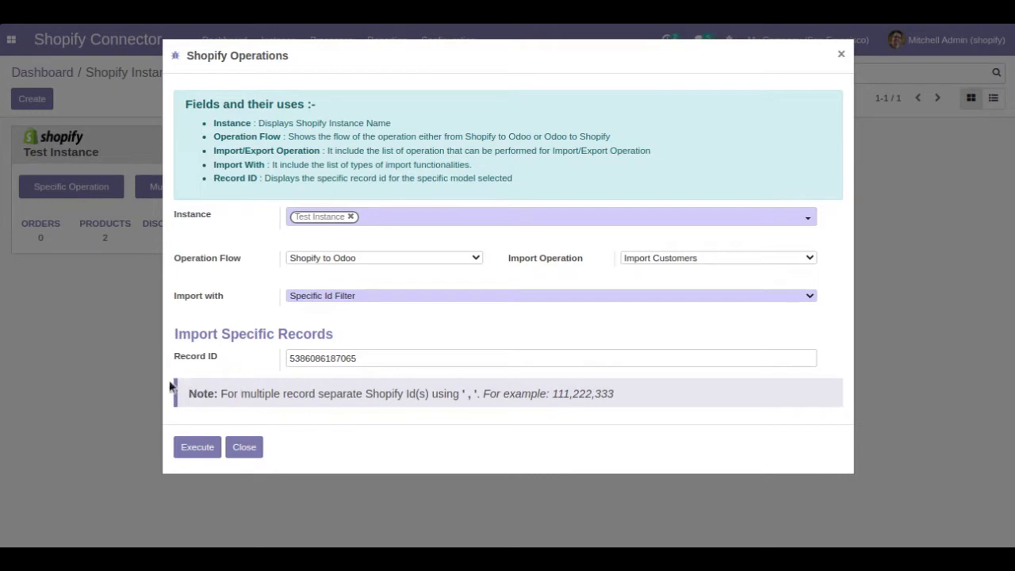
{"action": "left_click", "coordinate": [182, 449]}
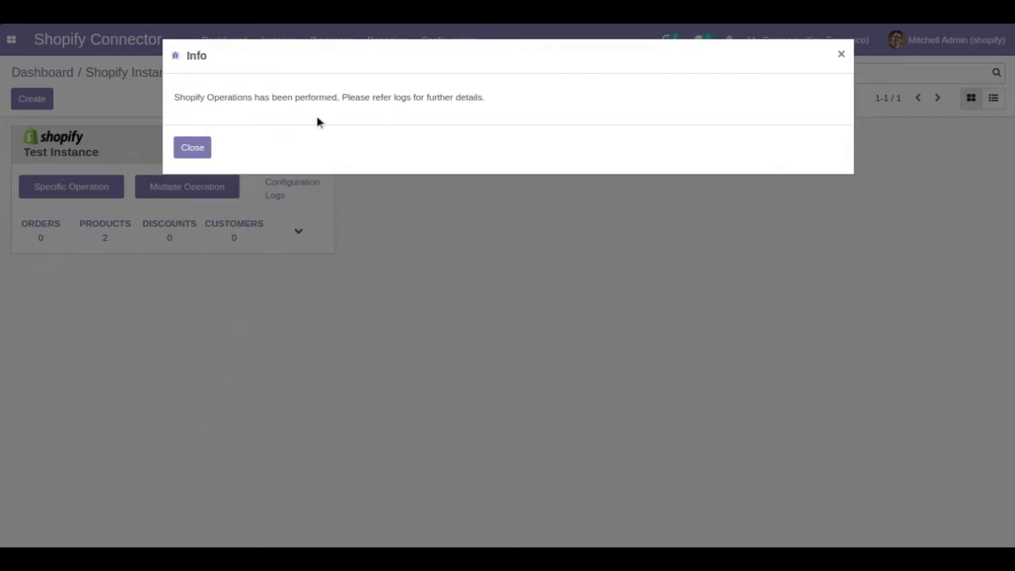
{"action": "left_click", "coordinate": [192, 149]}
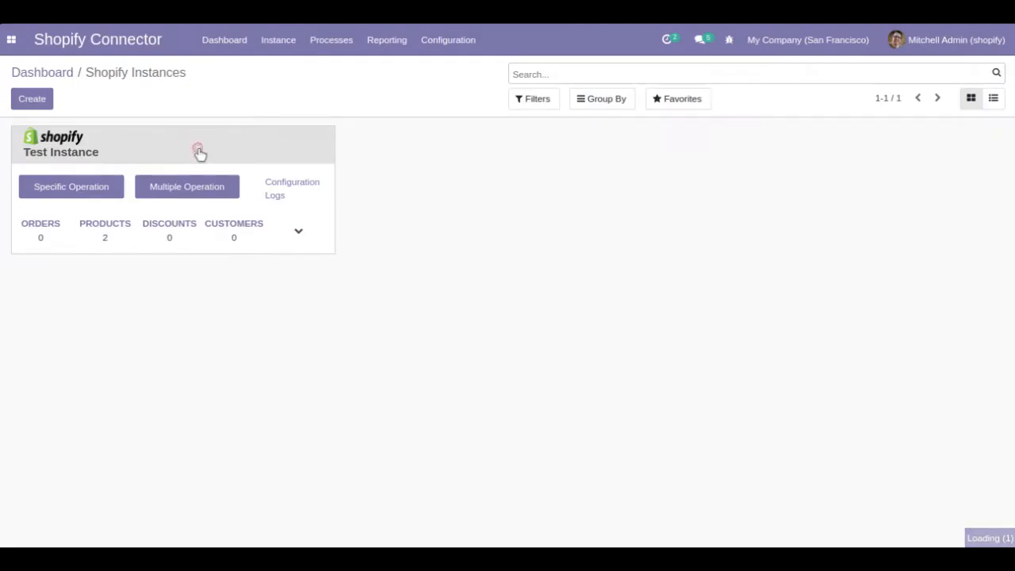
Step: Confirm the customer import queue job is Done, then return to the Shopify instances
{"action": "left_click", "coordinate": [333, 52]}
{"action": "left_click", "coordinate": [341, 71]}
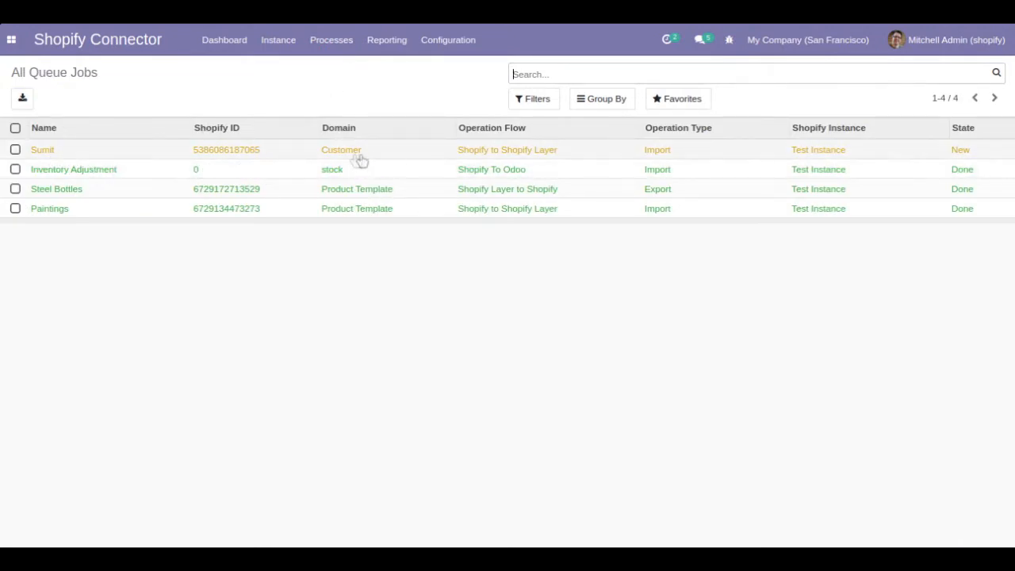
{"action": "left_click", "coordinate": [429, 159]}
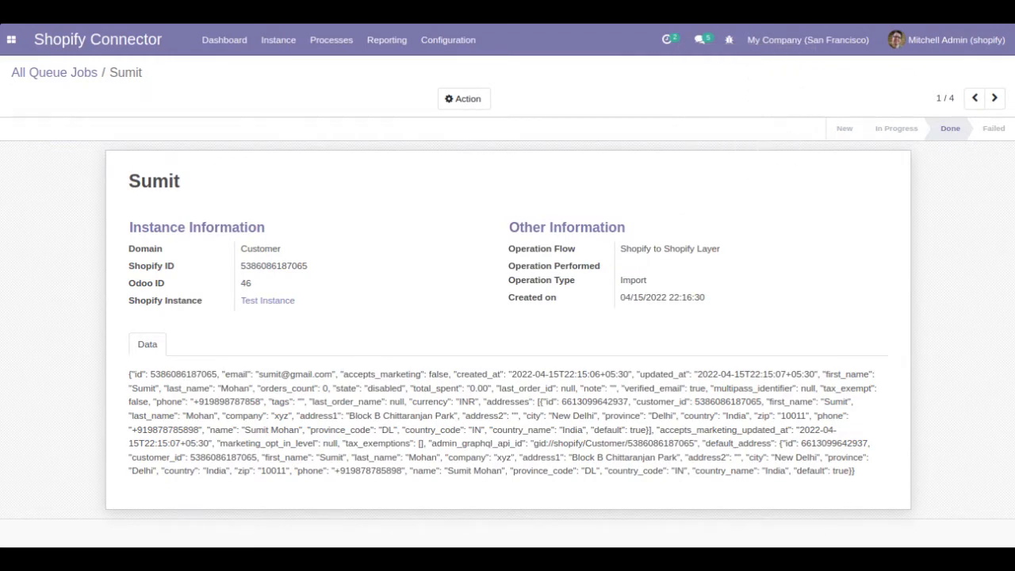
{"action": "left_click", "coordinate": [80, 72]}
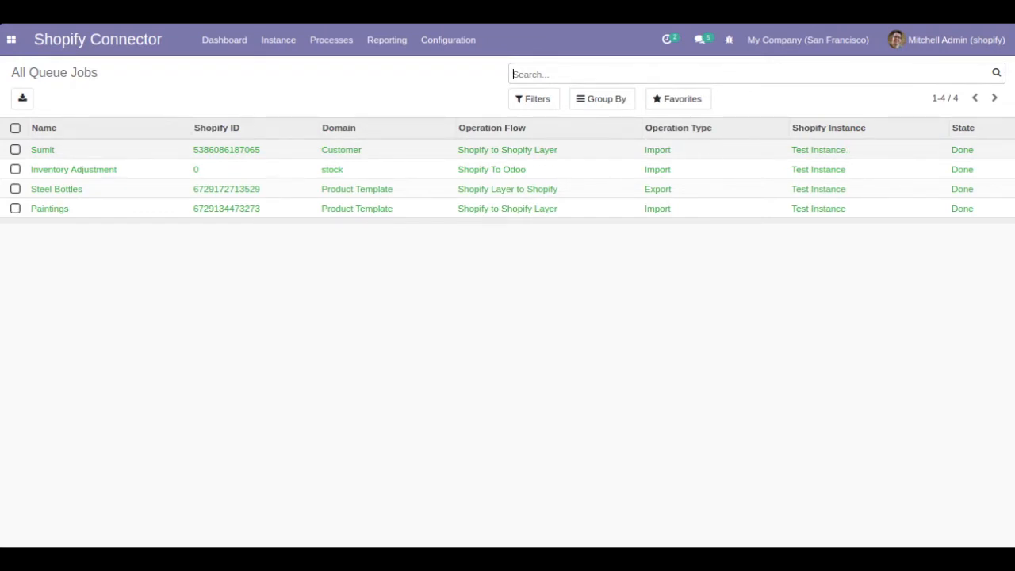
{"action": "left_click", "coordinate": [10, 44]}
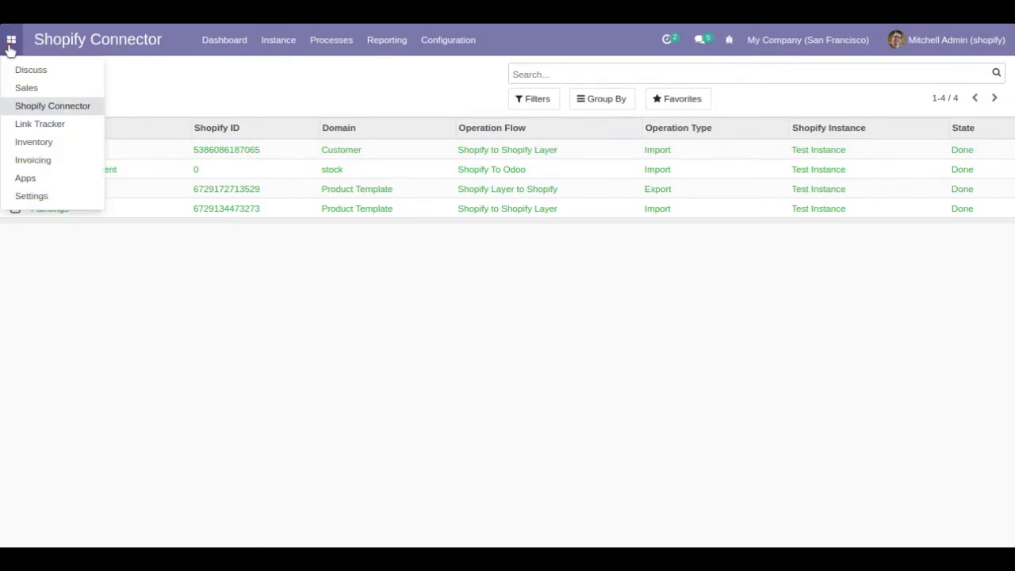
{"action": "left_click", "coordinate": [292, 51]}
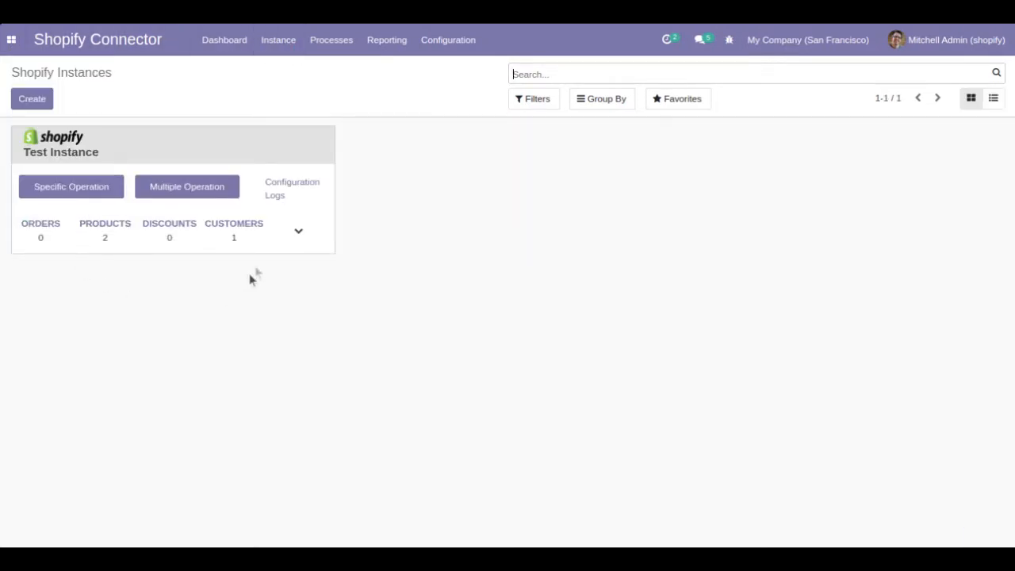
Step: Open the imported Shopify customer and its linked Odoo contact
{"action": "left_click", "coordinate": [247, 227]}
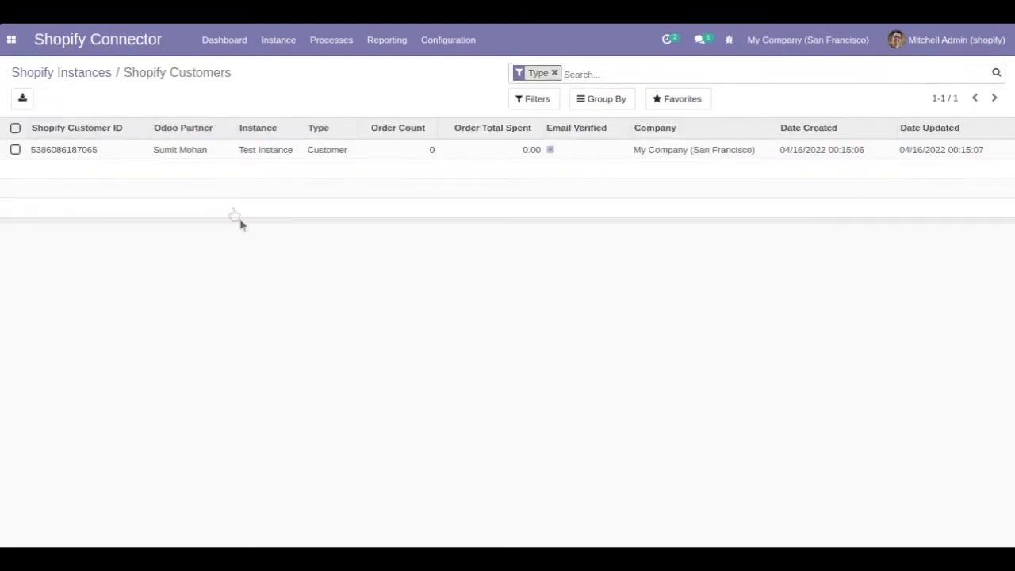
{"action": "left_click", "coordinate": [382, 154]}
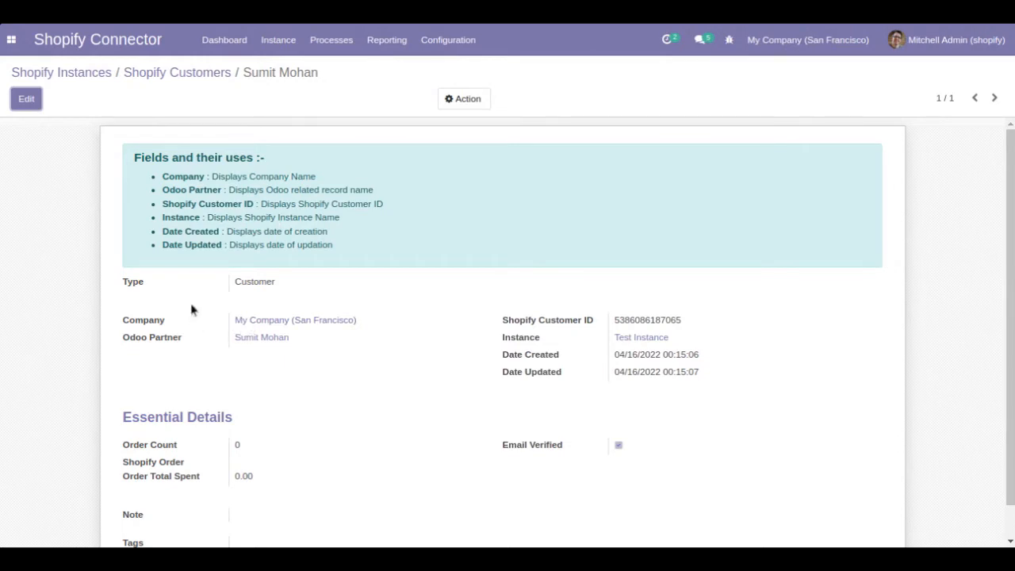
{"action": "left_click", "coordinate": [250, 341]}
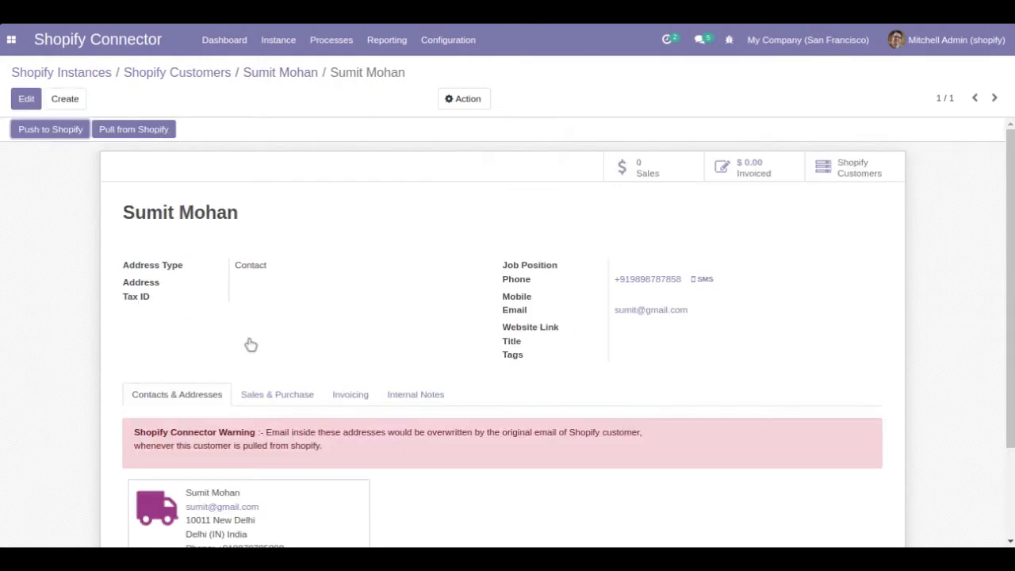
{"action": "scroll", "coordinate": [508, 333], "scroll_direction": "down", "scroll_amount": 3}
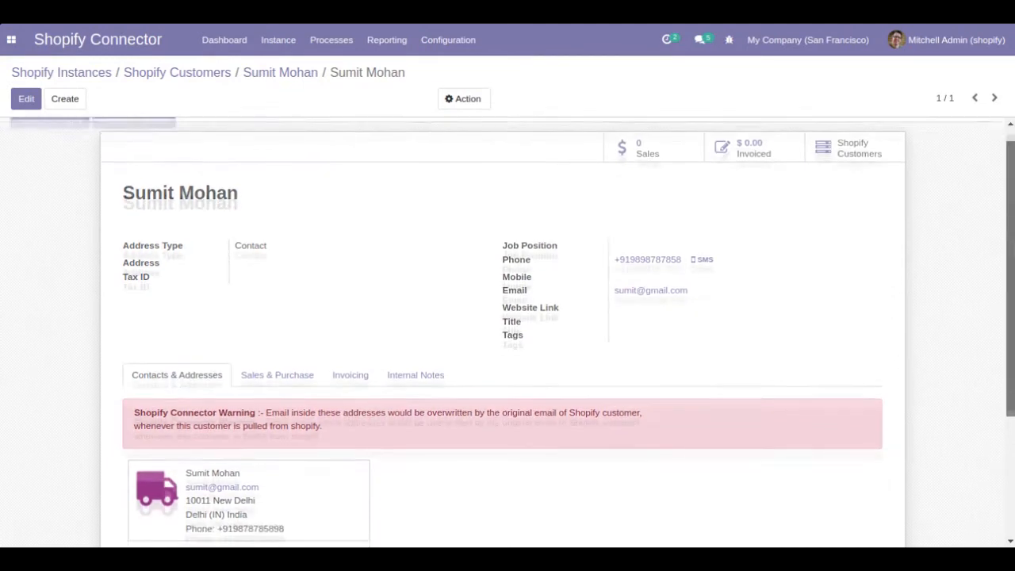
{"action": "scroll", "coordinate": [508, 333], "scroll_direction": "up", "scroll_amount": 3}
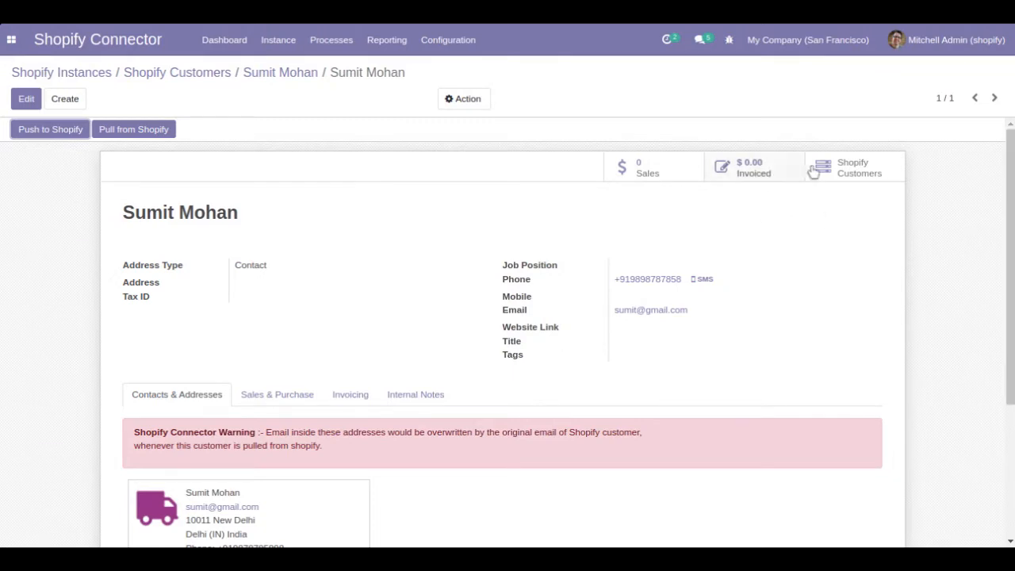
Step: Review the Shopify customer record's ID and dates, then return to the linked Odoo partner
{"action": "left_click", "coordinate": [849, 170]}
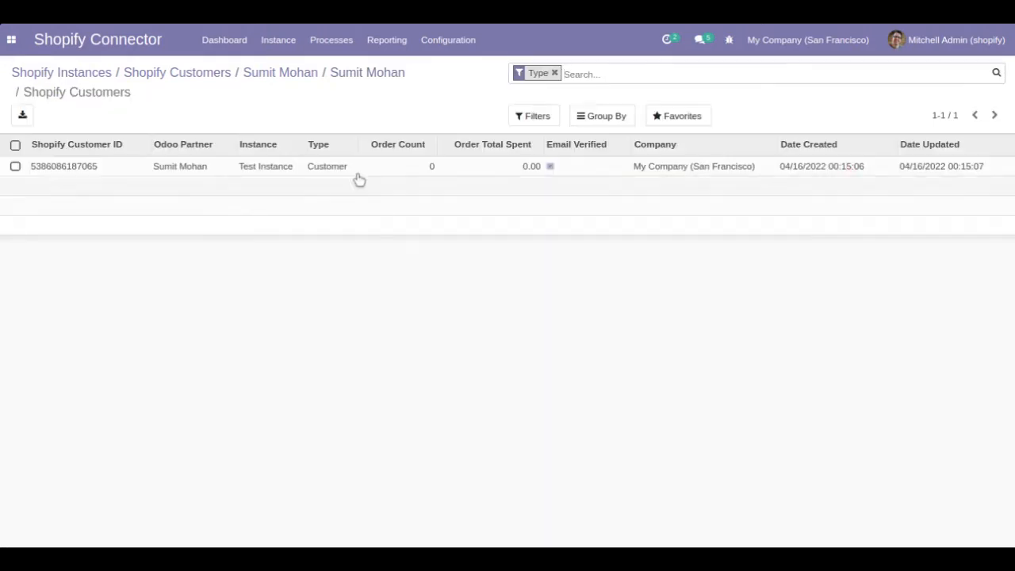
{"action": "left_click", "coordinate": [266, 81]}
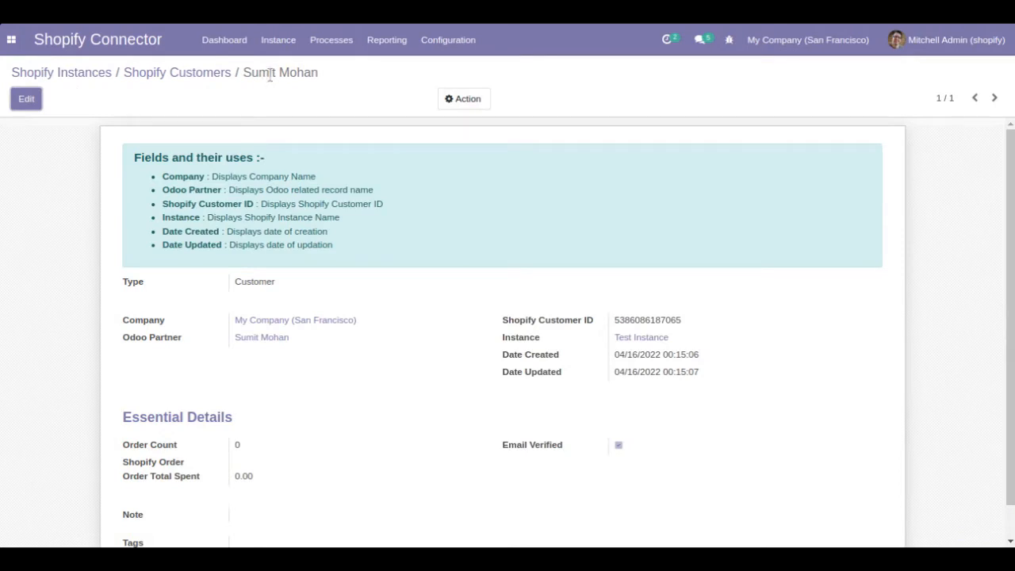
{"action": "left_click_drag", "start_coordinate": [685, 321], "coordinate": [605, 321]}
{"action": "left_click_drag", "start_coordinate": [708, 373], "coordinate": [610, 363]}
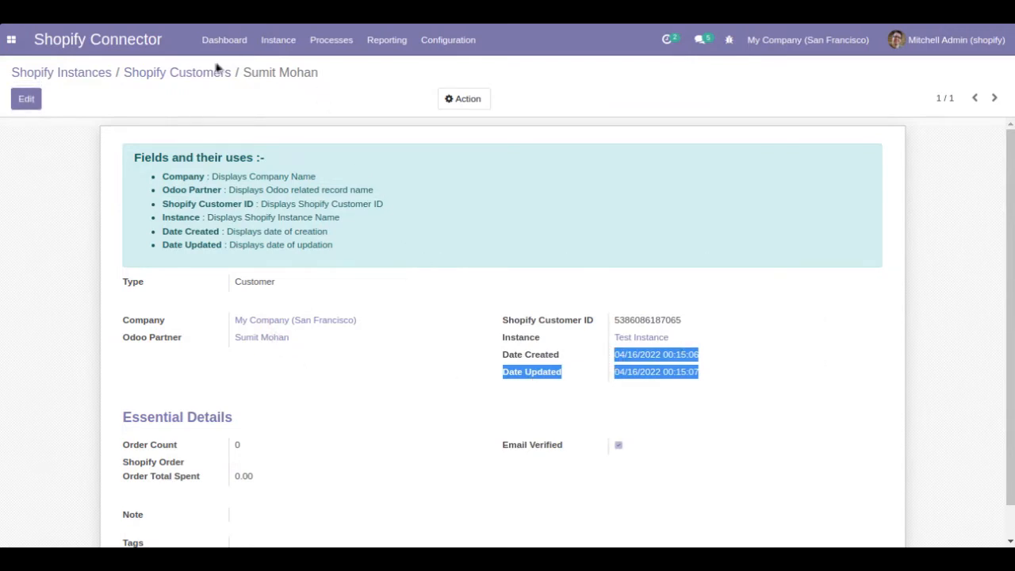
{"action": "left_click", "coordinate": [283, 341]}
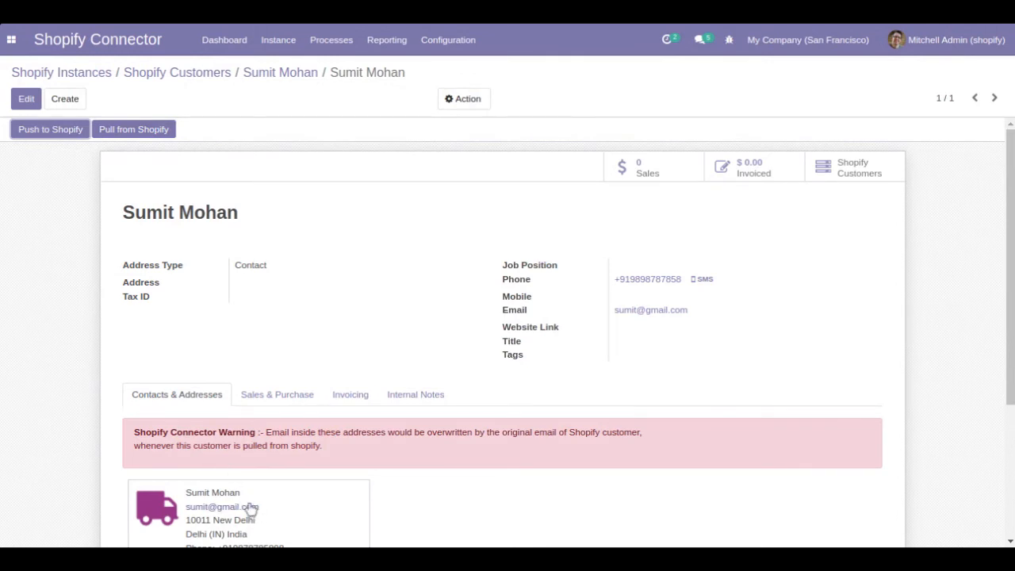
Step: Pull the customer from Shopify and verify the delivery address shows the updated postcode
{"action": "left_click", "coordinate": [844, 29]}
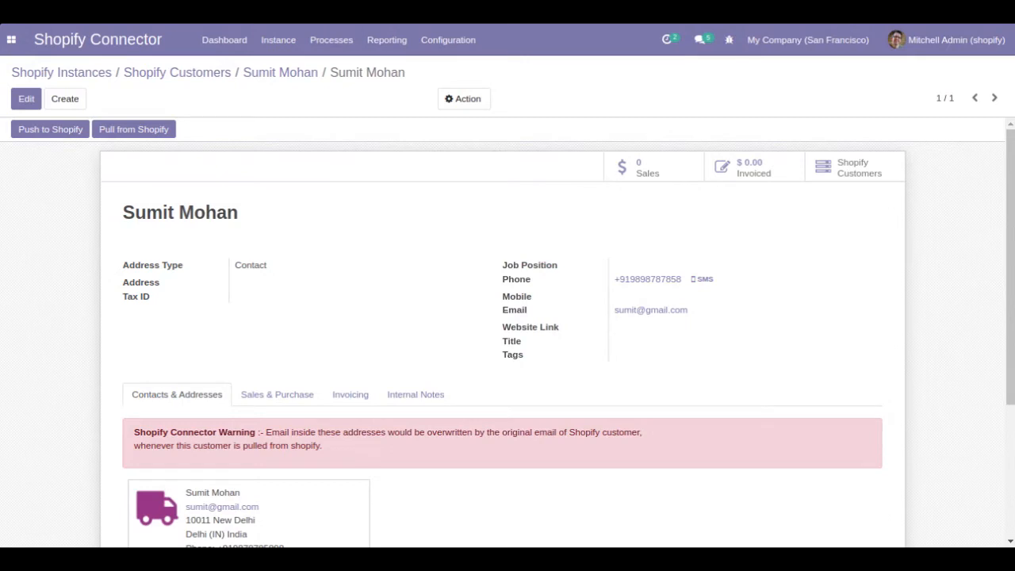
{"action": "scroll", "coordinate": [847, 29], "scroll_direction": "down", "scroll_amount": 1}
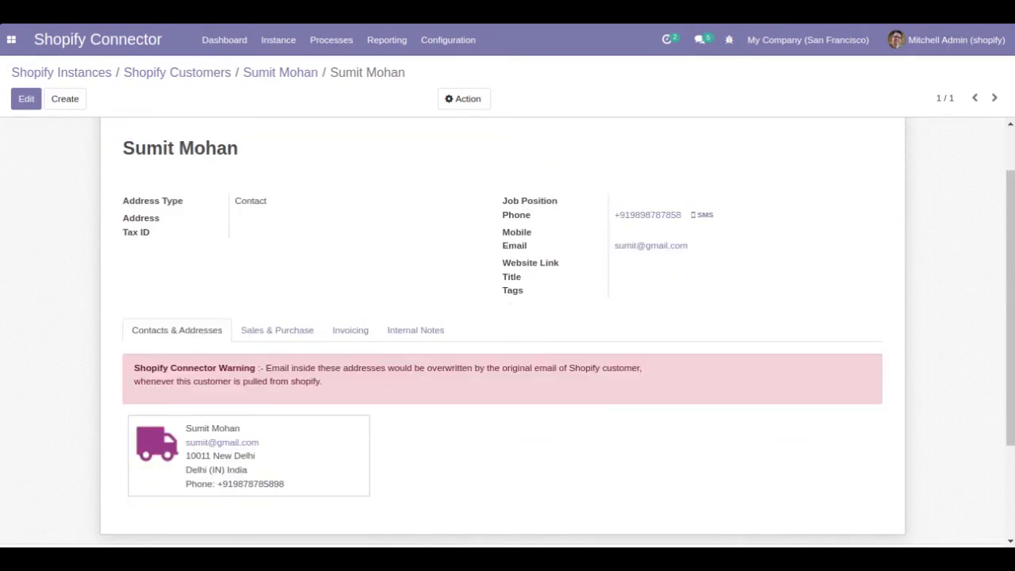
{"action": "left_click", "coordinate": [351, 460]}
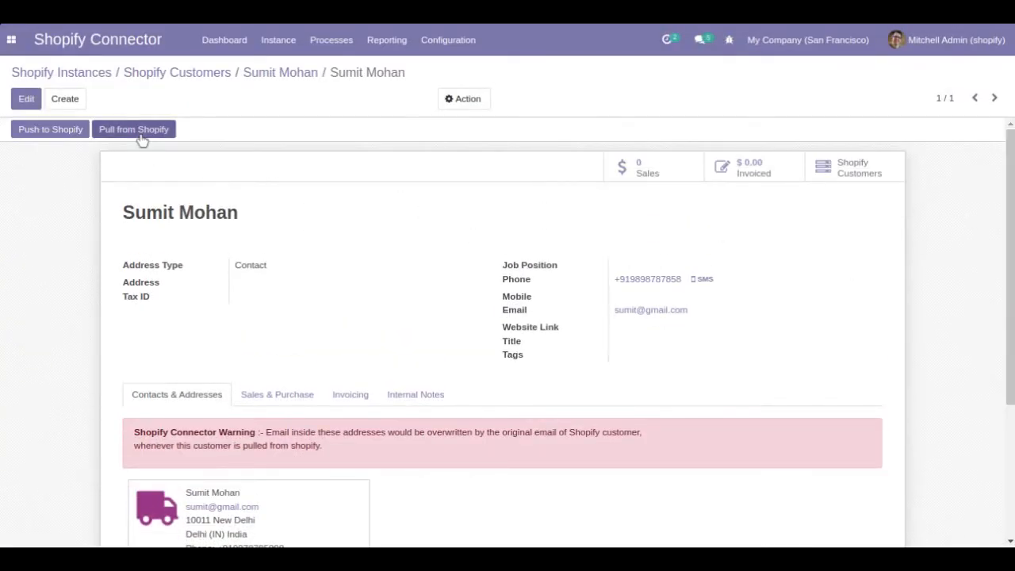
{"action": "left_click", "coordinate": [141, 138]}
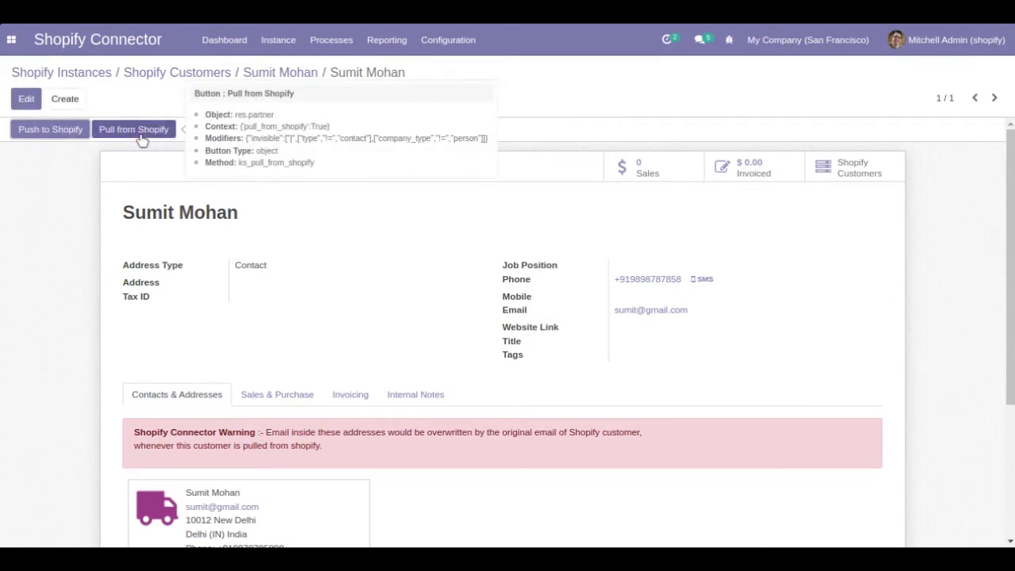
{"action": "left_click", "coordinate": [320, 521]}
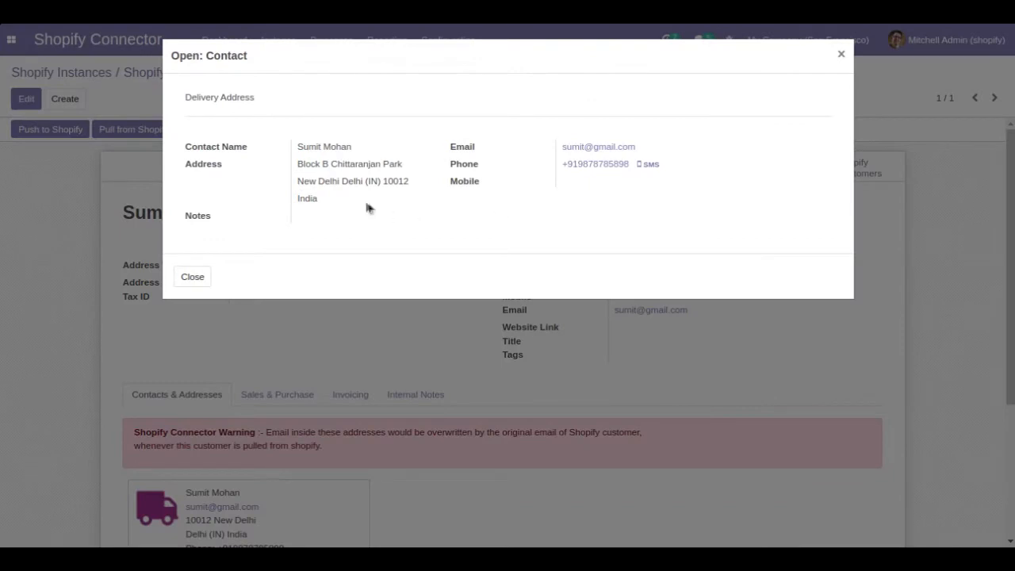
{"action": "left_click_drag", "start_coordinate": [385, 181], "coordinate": [419, 186]}
{"action": "left_click", "coordinate": [189, 279]}
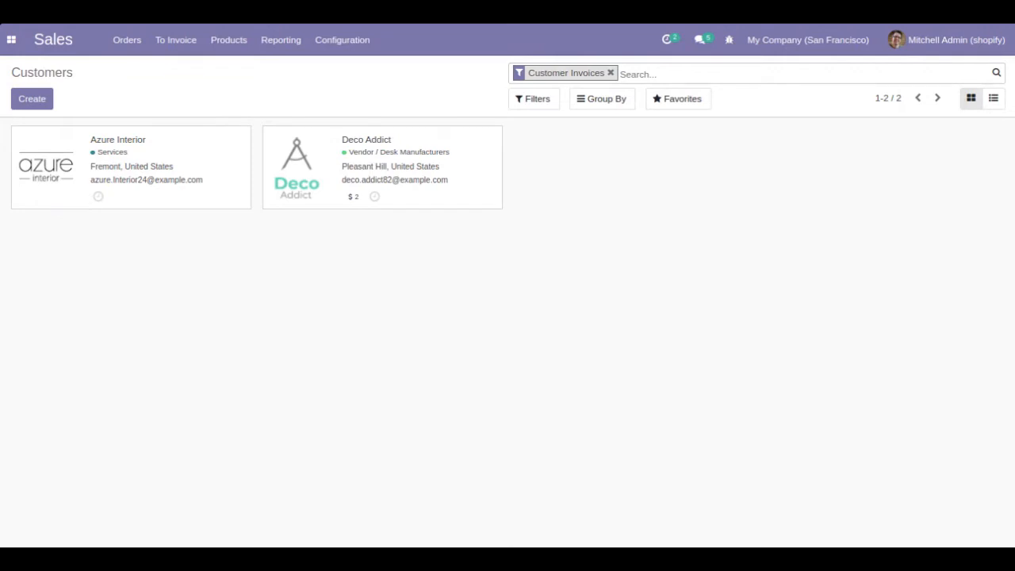
Step: Open the Sales Orders menu on the Customers list, then close it without choosing
{"action": "left_click", "coordinate": [115, 44]}
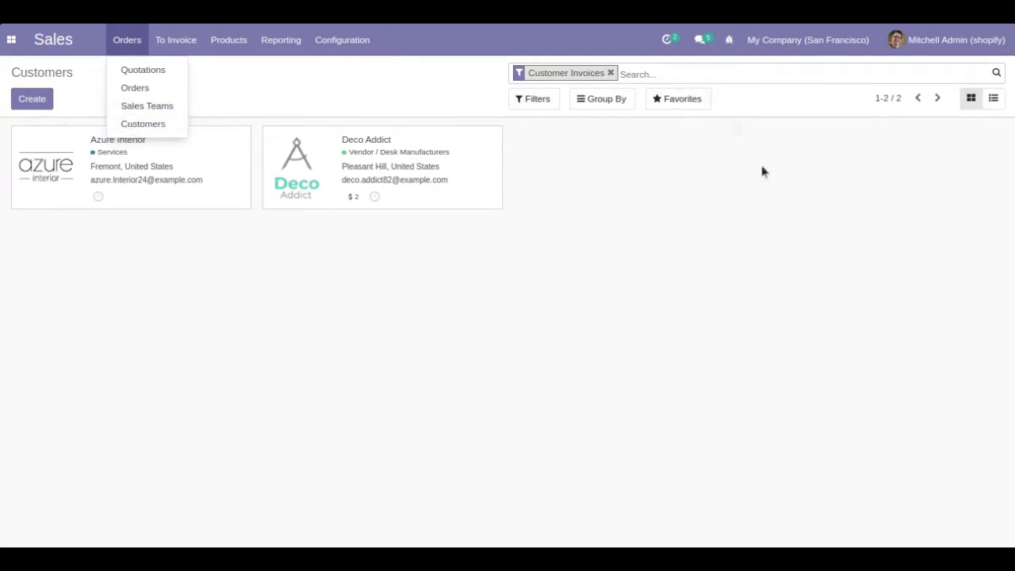
{"action": "left_click", "coordinate": [249, 438]}
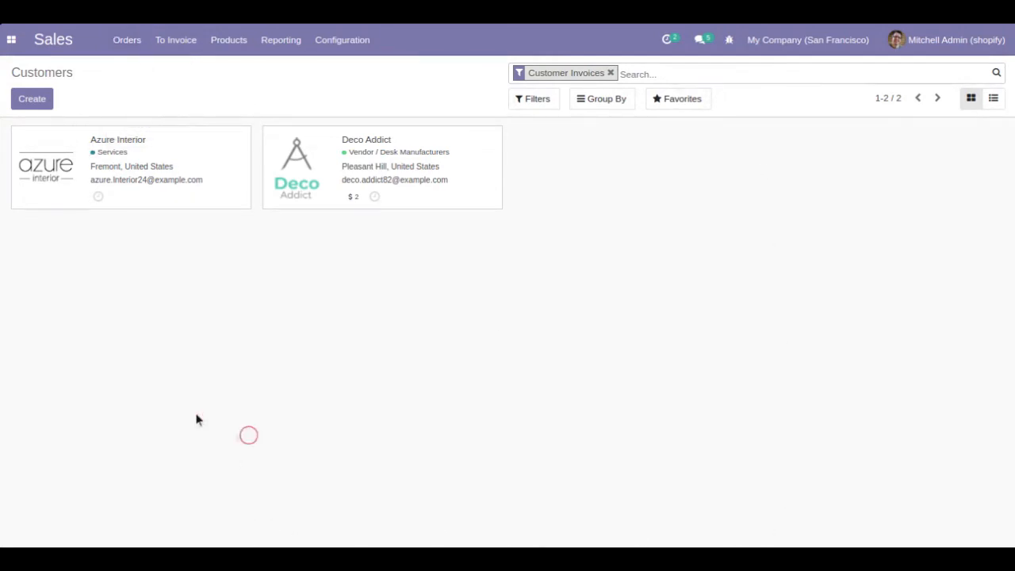
Step: Start a new individual customer and enter the customer's name and both street lines
{"action": "left_click", "coordinate": [48, 103]}
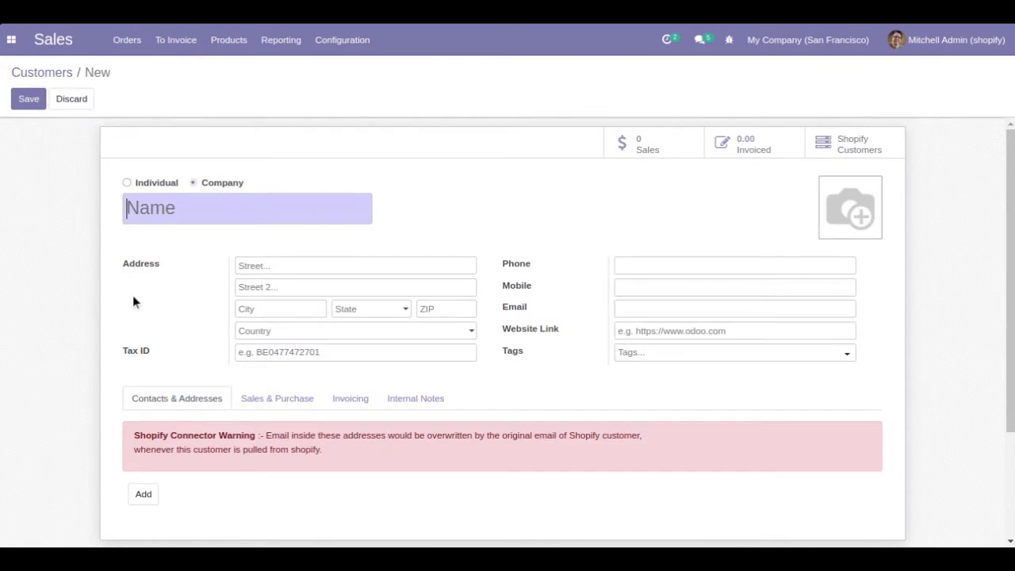
{"action": "left_click", "coordinate": [126, 183]}
{"action": "left_click", "coordinate": [157, 232]}
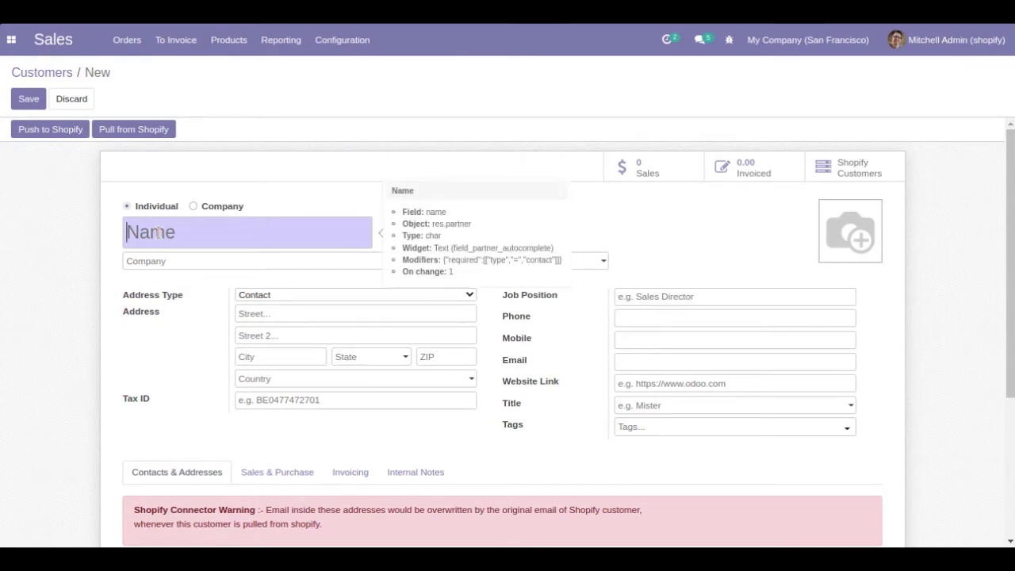
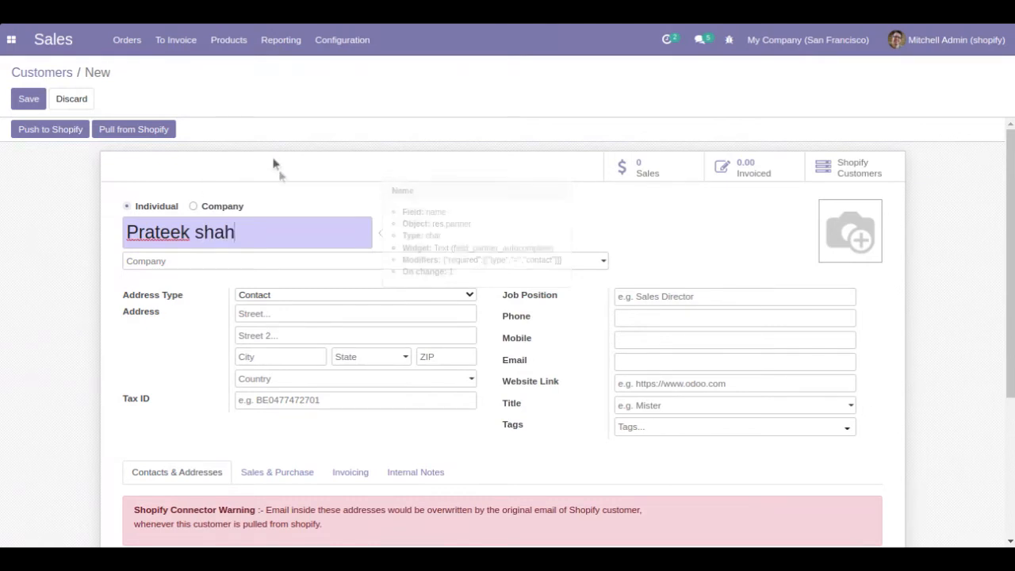
{"action": "left_click", "coordinate": [293, 314]}
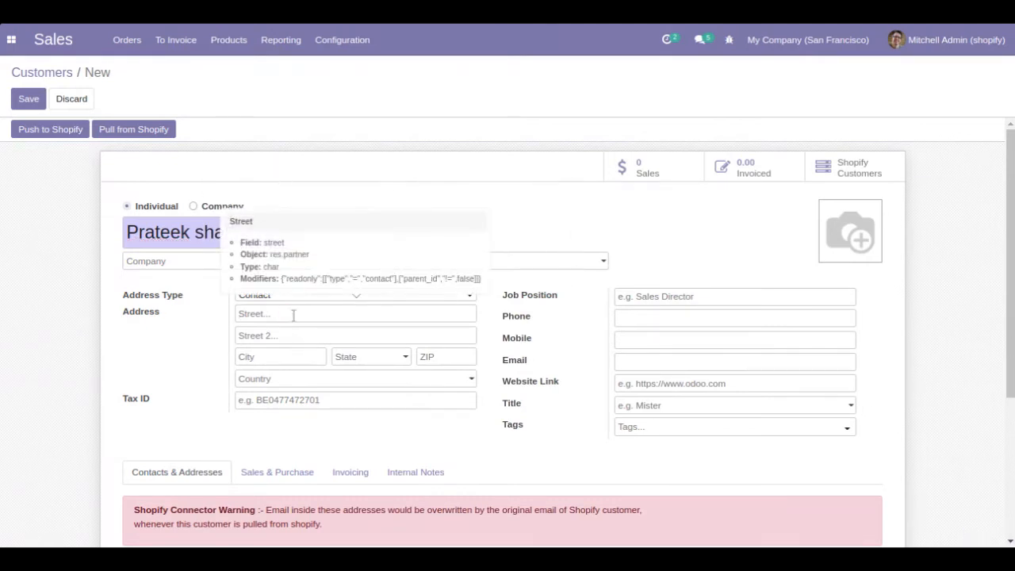
{"action": "left_click", "coordinate": [295, 335]}
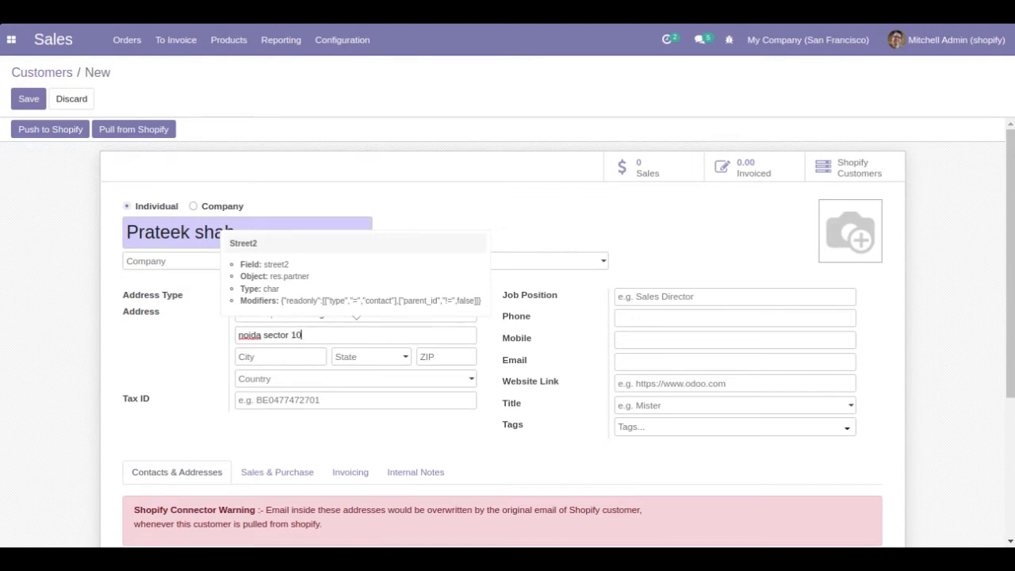
Step: Complete the address with city Noida, state Uttar Pradesh and the postcode
{"action": "left_click", "coordinate": [292, 358]}
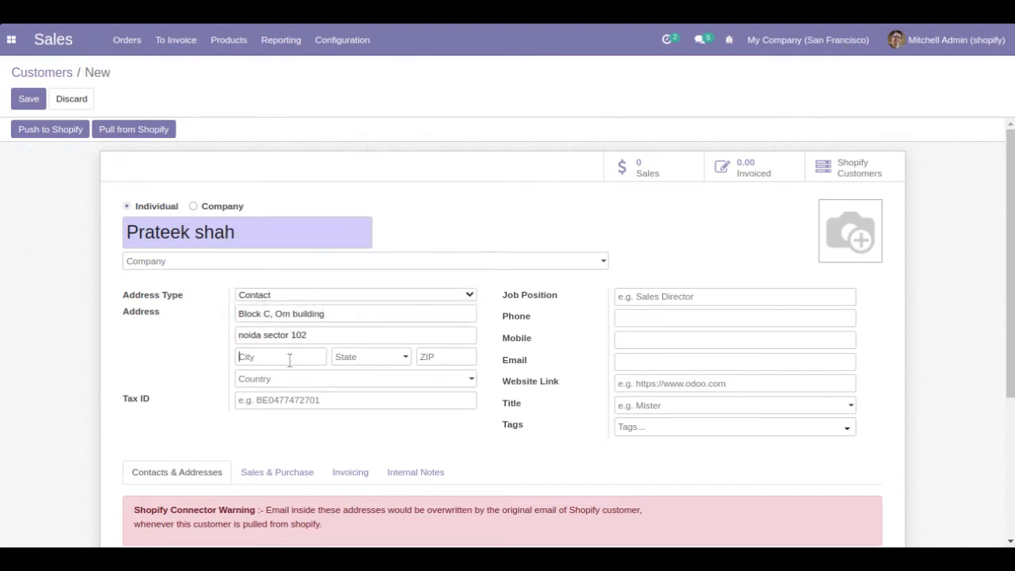
{"action": "type", "text": "noida"}
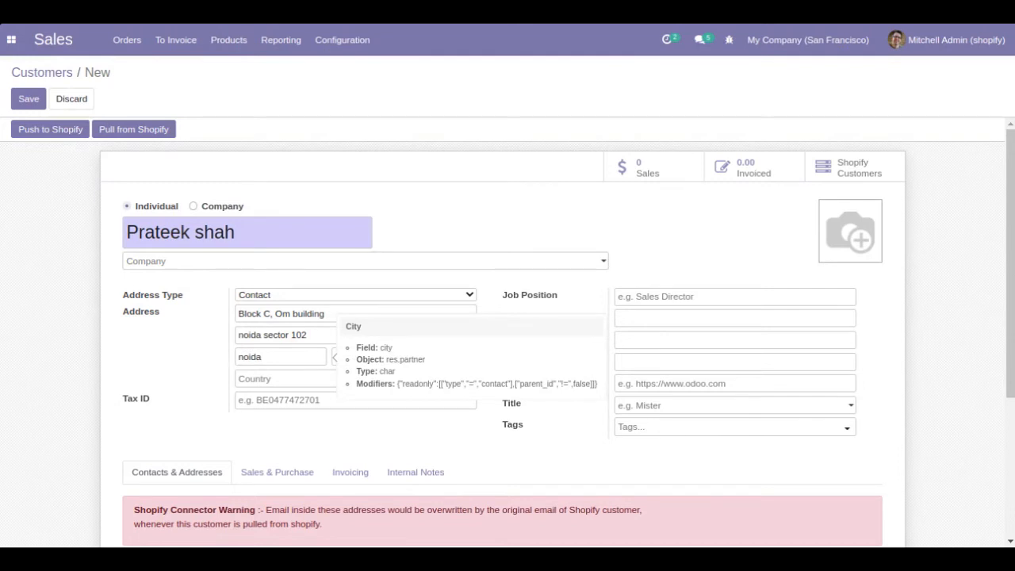
{"action": "left_click", "coordinate": [346, 356]}
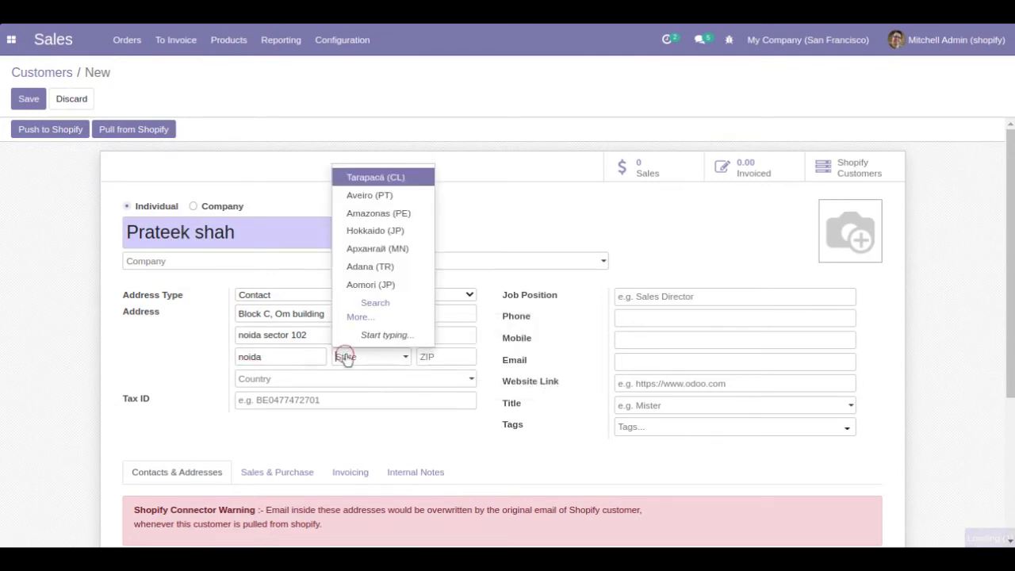
{"action": "type", "text": "utt"}
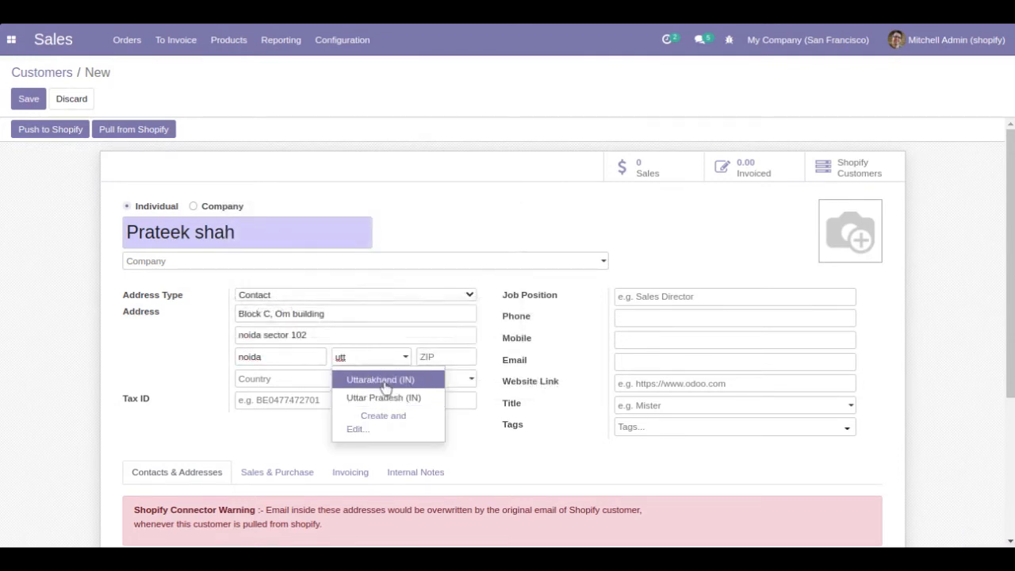
{"action": "left_click", "coordinate": [389, 395]}
{"action": "left_click", "coordinate": [452, 355]}
{"action": "type", "text": "120012"}
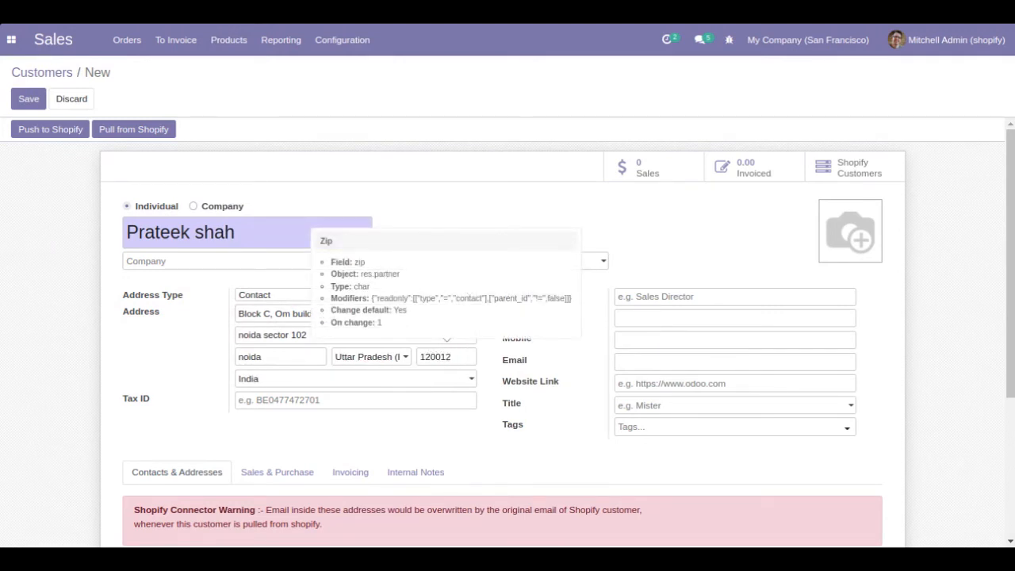
Step: Fill in the customer's phone number and e-mail address
{"action": "left_click", "coordinate": [747, 319]}
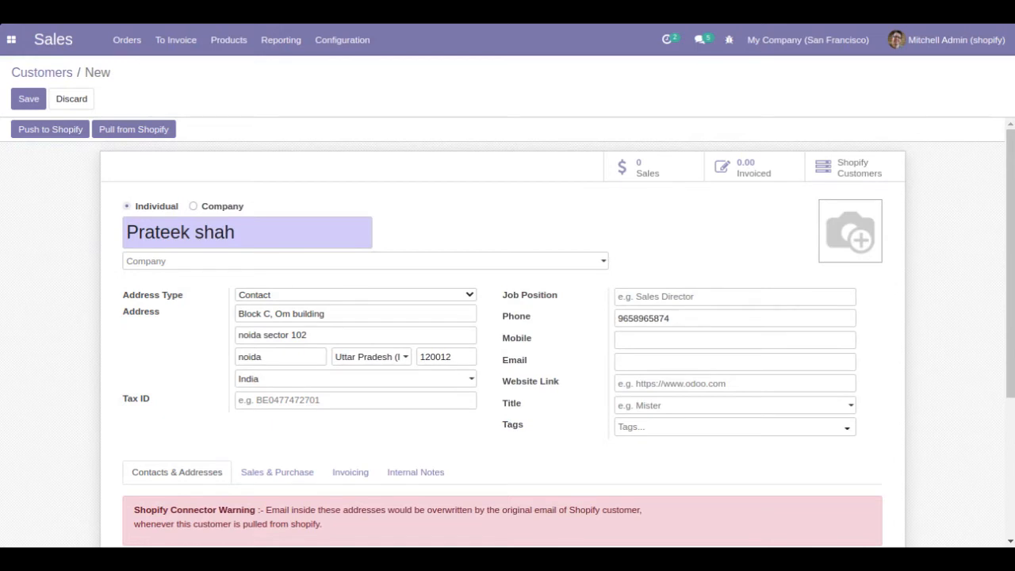
{"action": "left_click", "coordinate": [719, 364]}
{"action": "scroll", "coordinate": [507, 317], "scroll_direction": "down", "scroll_amount": 3}
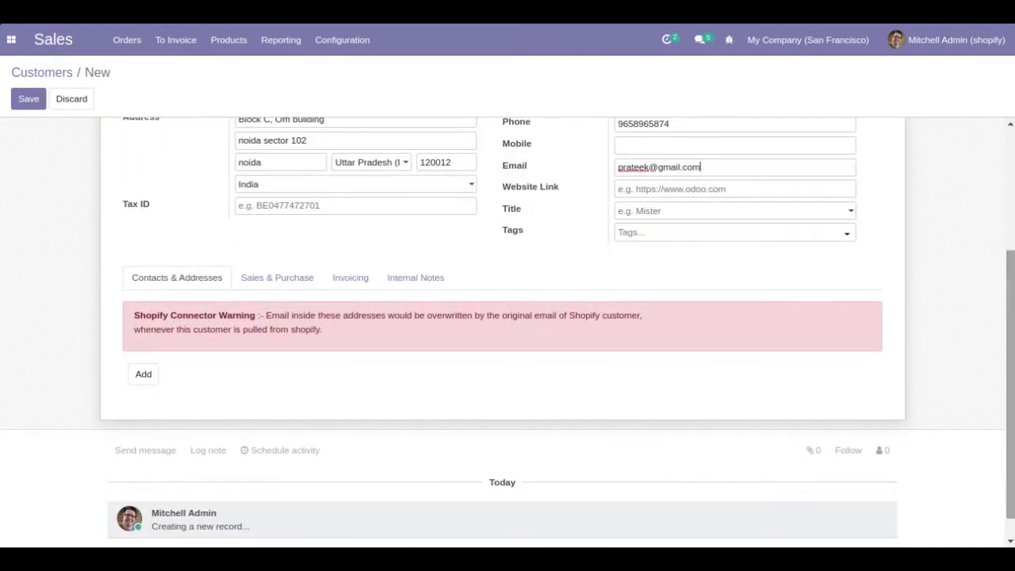
Step: Add a Delivery Address contact under the customer's name and save the customer record
{"action": "left_click", "coordinate": [145, 376]}
{"action": "left_click", "coordinate": [249, 102]}
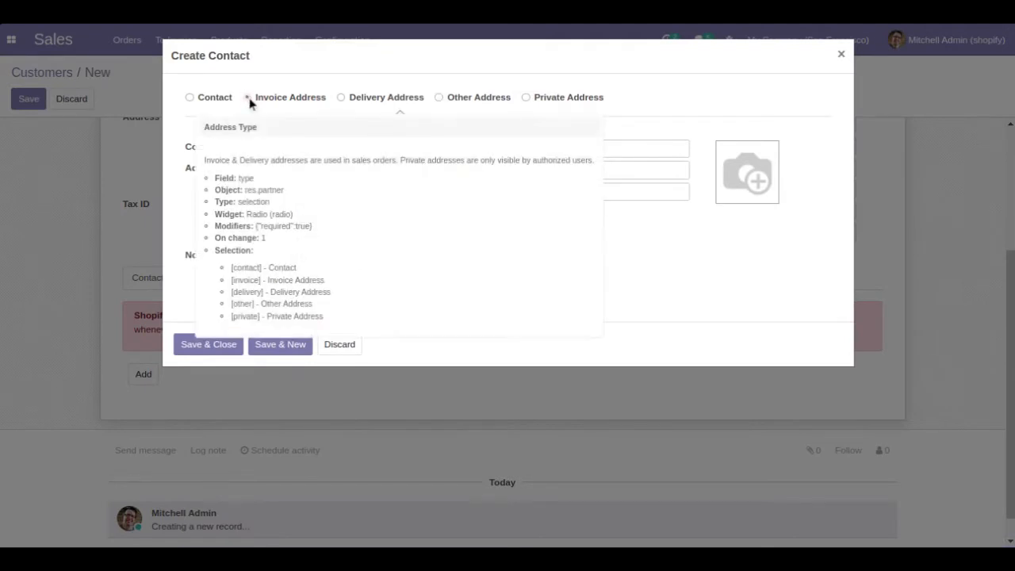
{"action": "left_click", "coordinate": [324, 148]}
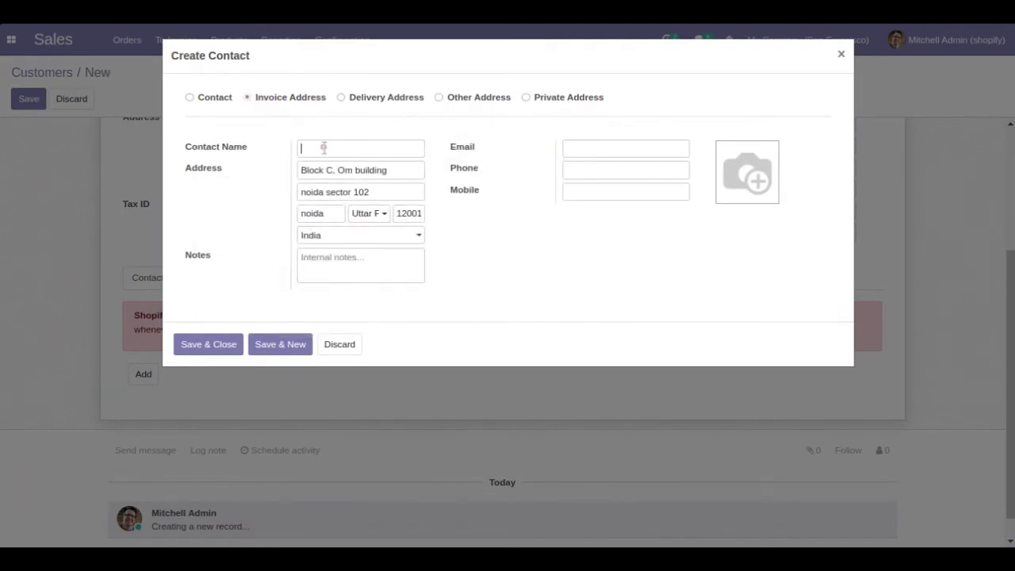
{"action": "left_click", "coordinate": [342, 98]}
{"action": "left_click", "coordinate": [208, 346]}
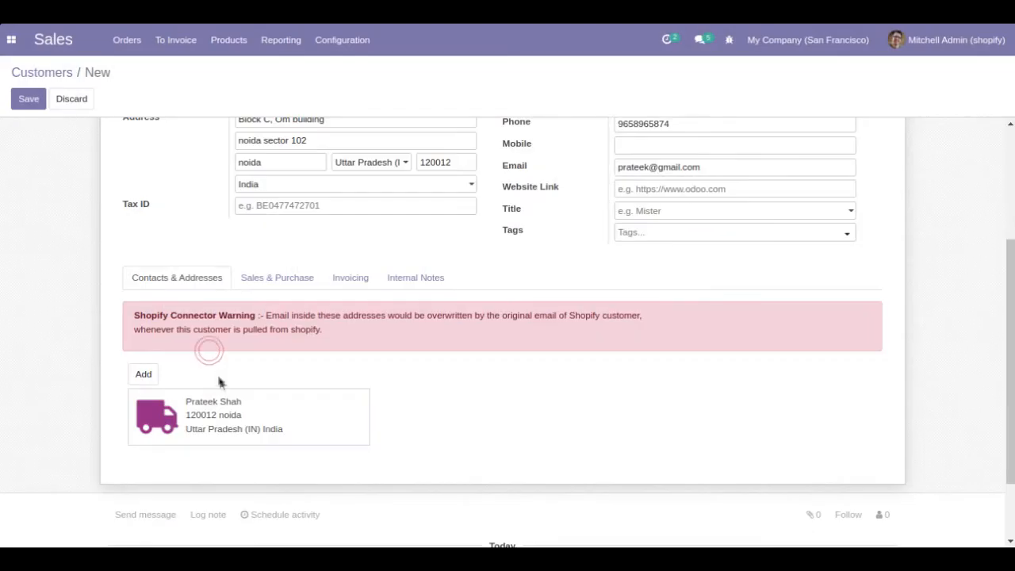
{"action": "left_click", "coordinate": [29, 106]}
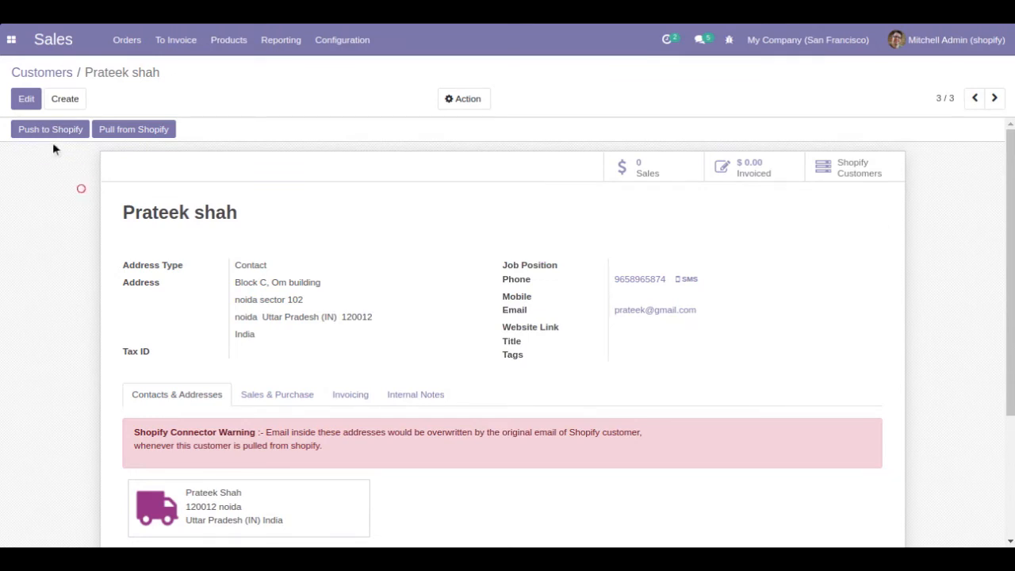
Step: Open the Push to Shopify Customer Data Wizard for the saved customer
{"action": "left_click", "coordinate": [457, 108]}
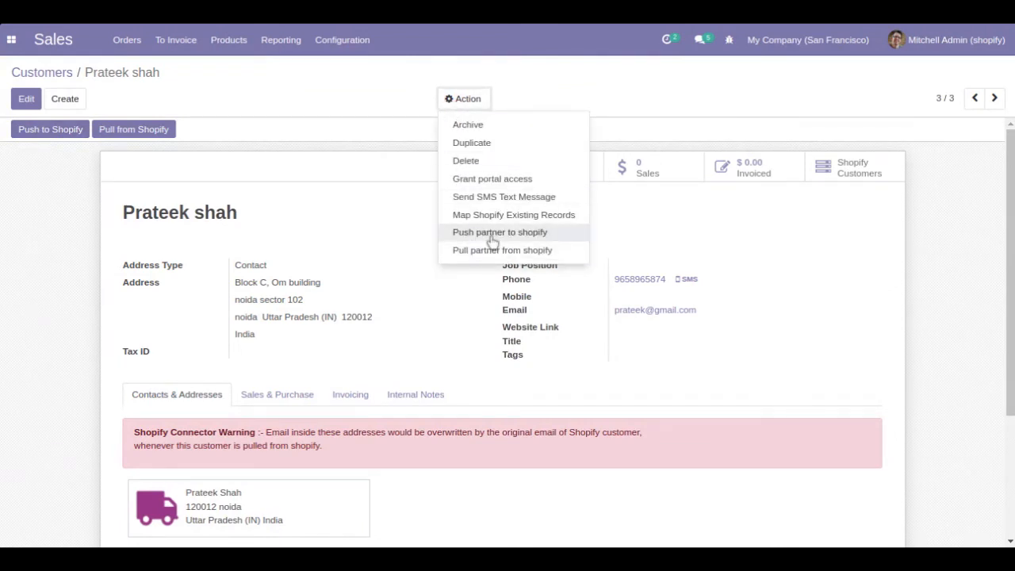
{"action": "left_click", "coordinate": [16, 144]}
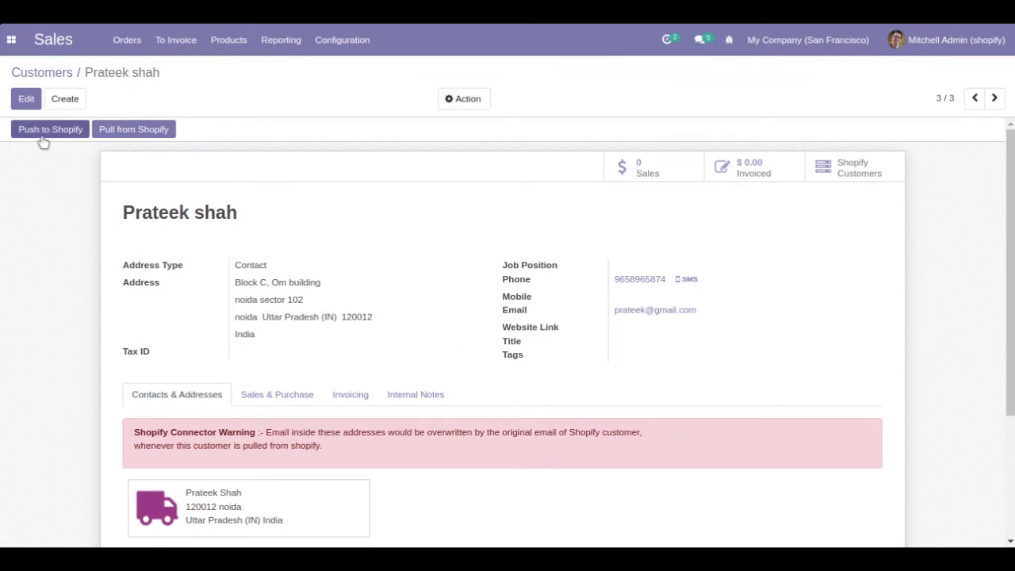
{"action": "left_click", "coordinate": [481, 103]}
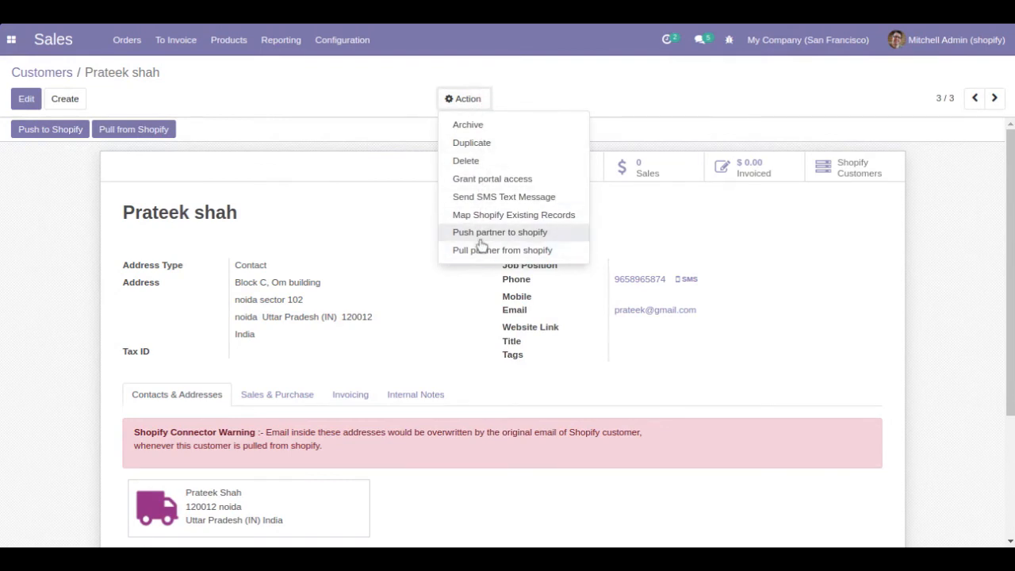
{"action": "left_click", "coordinate": [284, 199]}
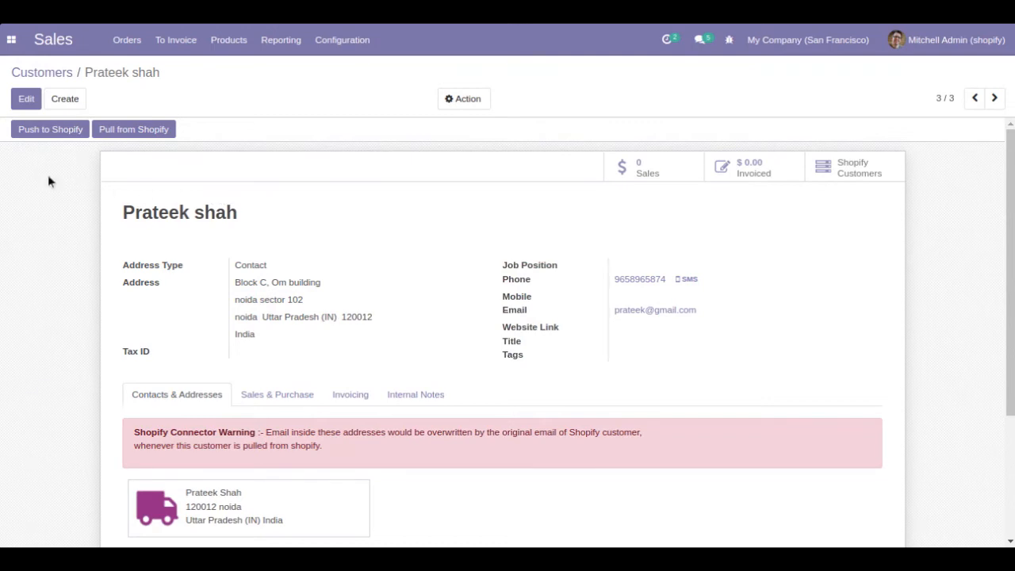
{"action": "left_click", "coordinate": [50, 128]}
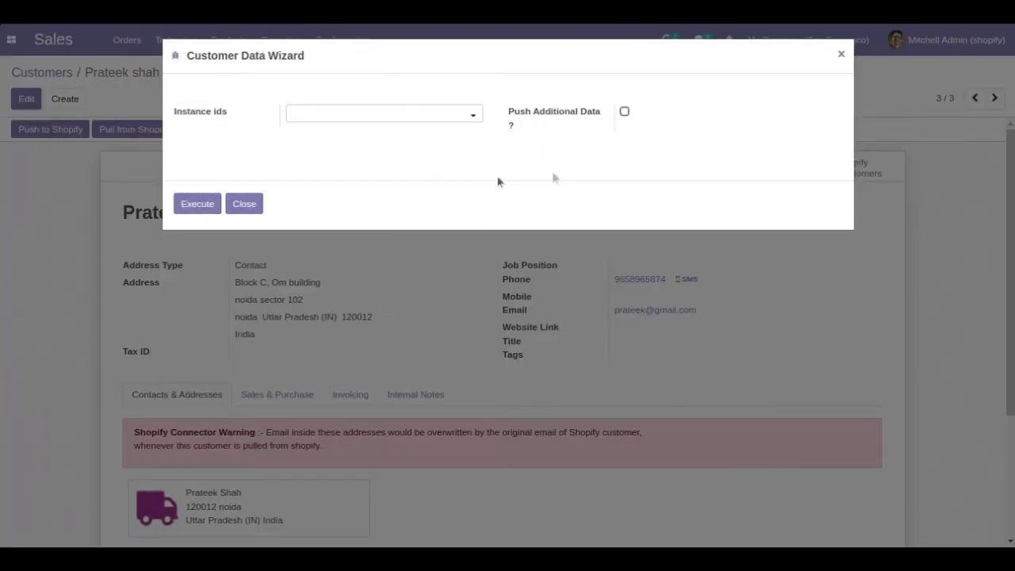
Step: Push the customer to Test Instance with additional data note 'Regular customer'
{"action": "left_click", "coordinate": [431, 119]}
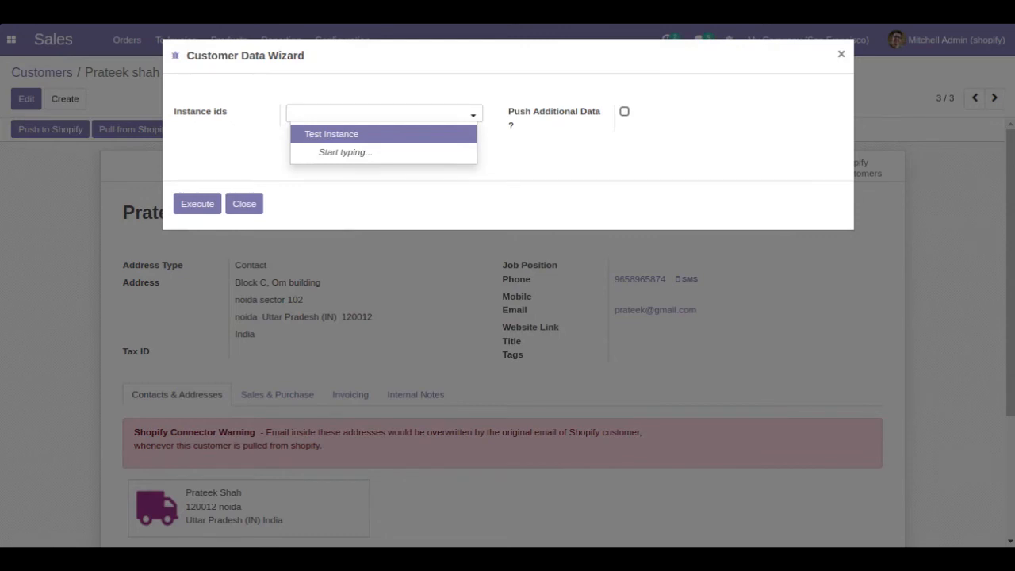
{"action": "left_click", "coordinate": [433, 134]}
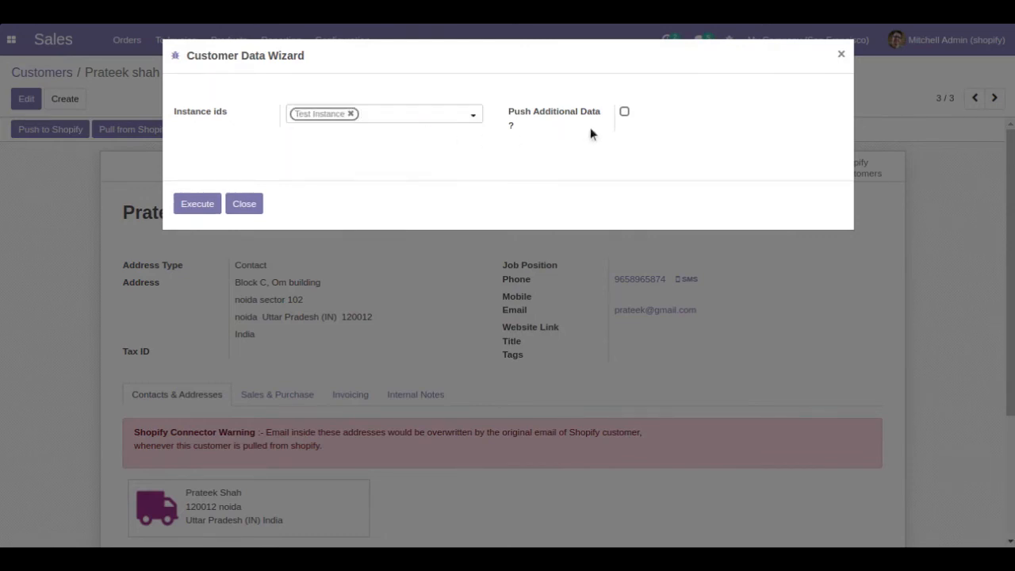
{"action": "left_click", "coordinate": [624, 116]}
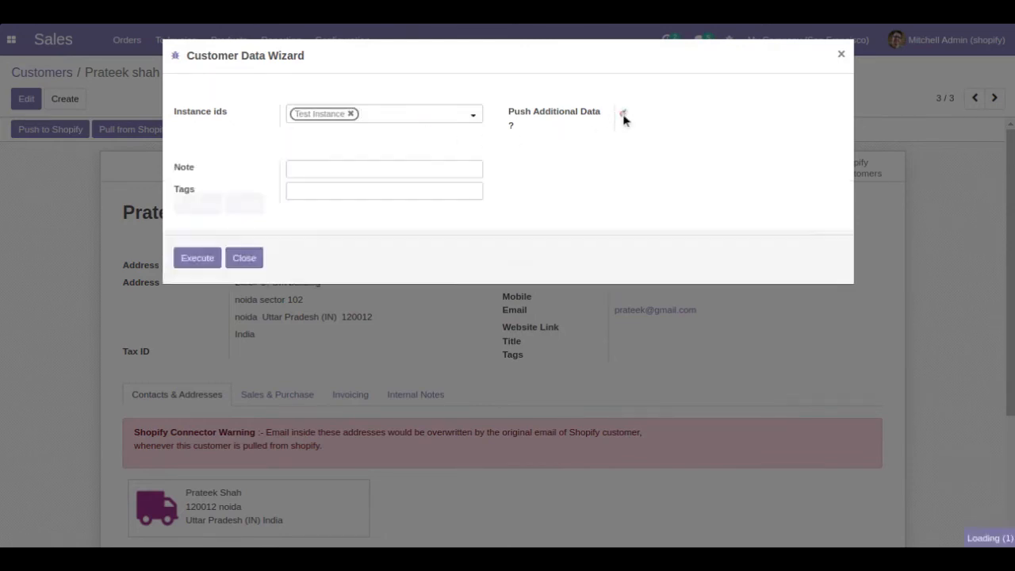
{"action": "left_click", "coordinate": [329, 169]}
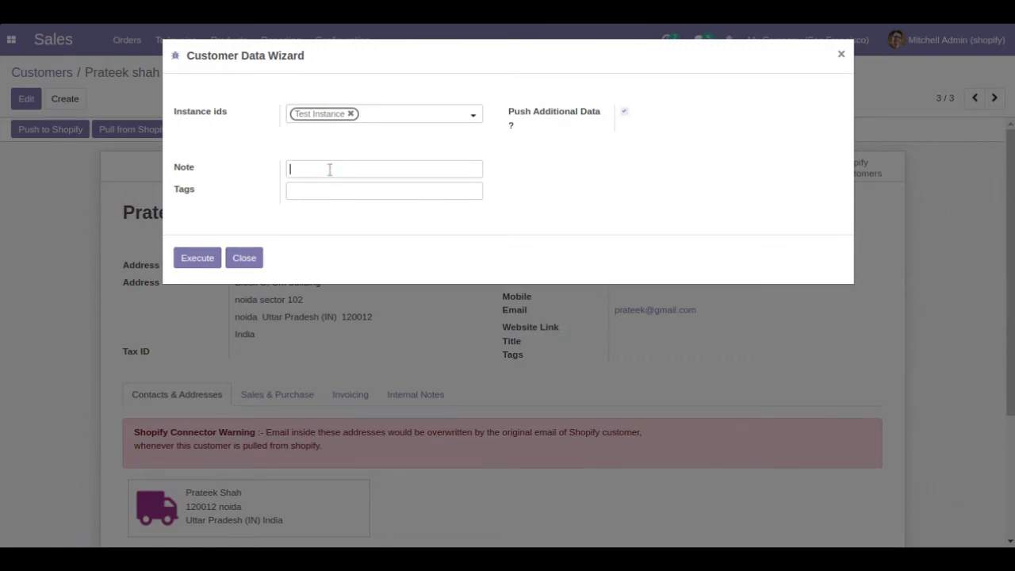
{"action": "type", "text": "Regular customer"}
{"action": "left_click", "coordinate": [209, 261]}
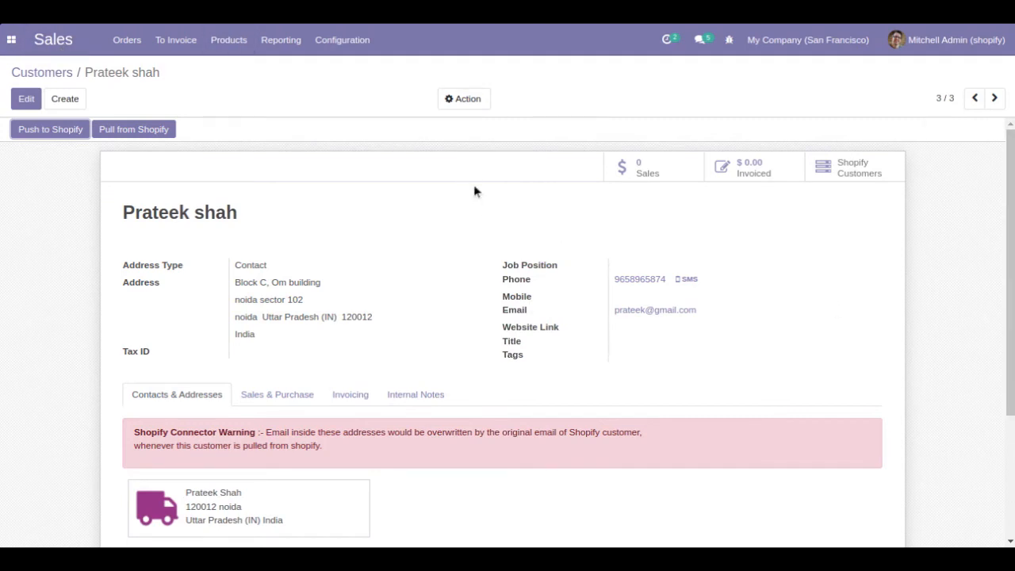
Step: Review Test Instance's sync logs for the new customer, then return to the Shopify Instances overview
{"action": "left_click", "coordinate": [16, 45]}
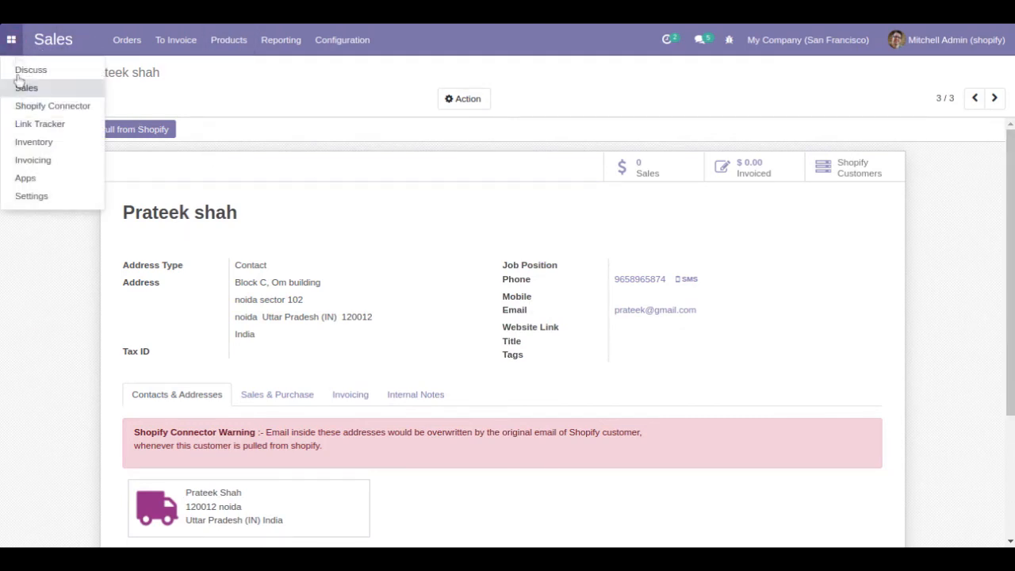
{"action": "left_click", "coordinate": [48, 117]}
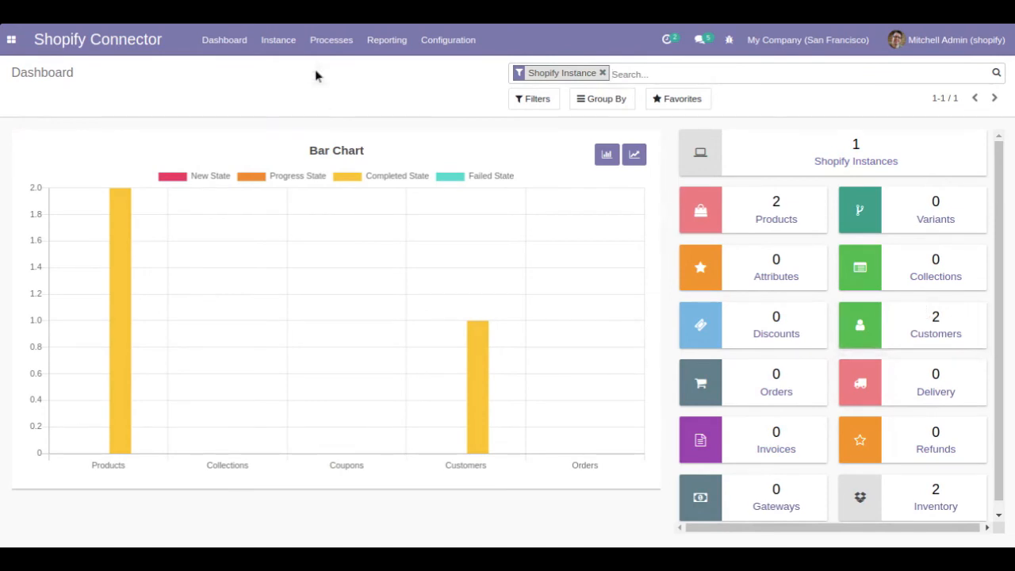
{"action": "left_click", "coordinate": [839, 164]}
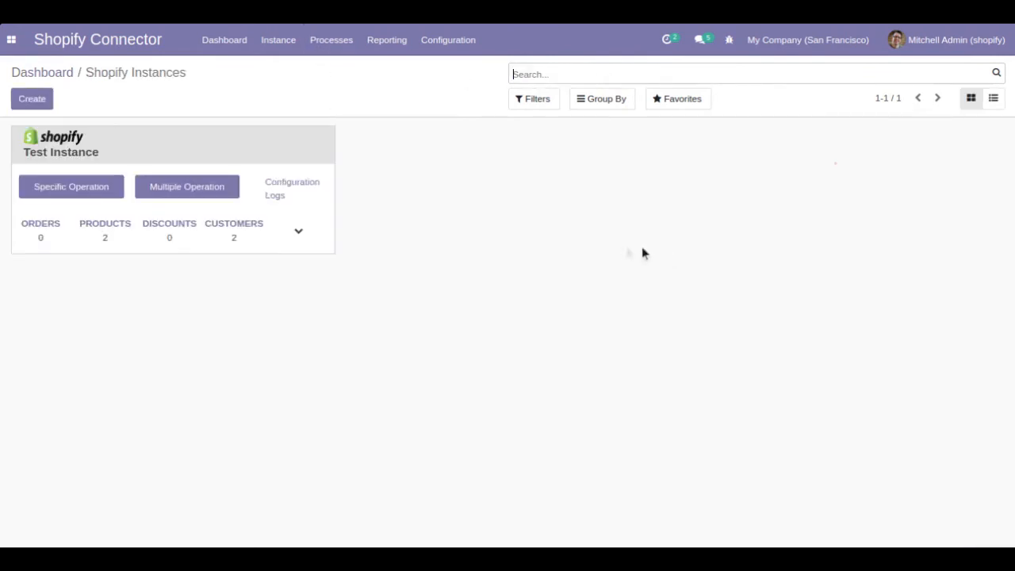
{"action": "left_click", "coordinate": [277, 197]}
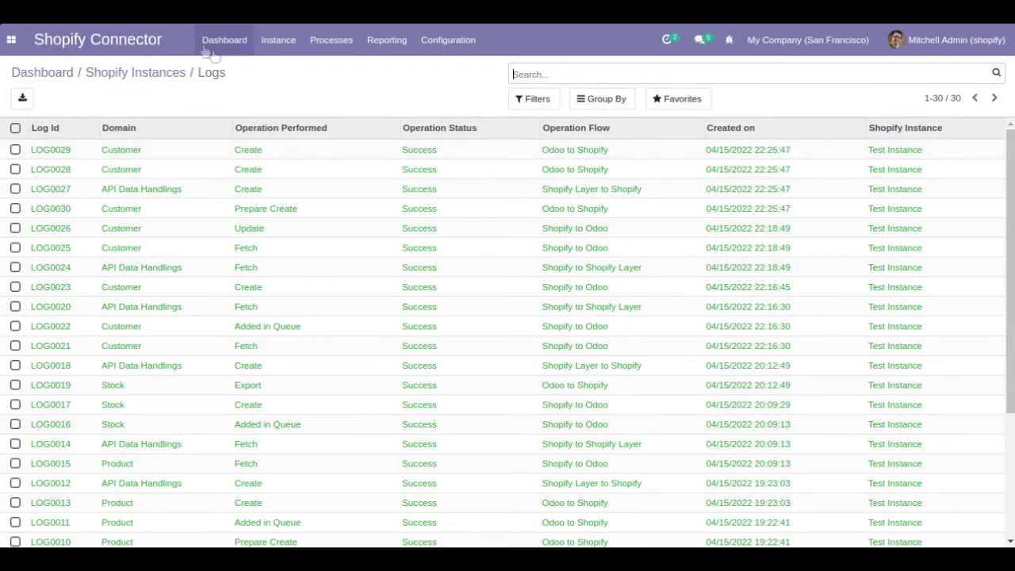
{"action": "left_click", "coordinate": [264, 46]}
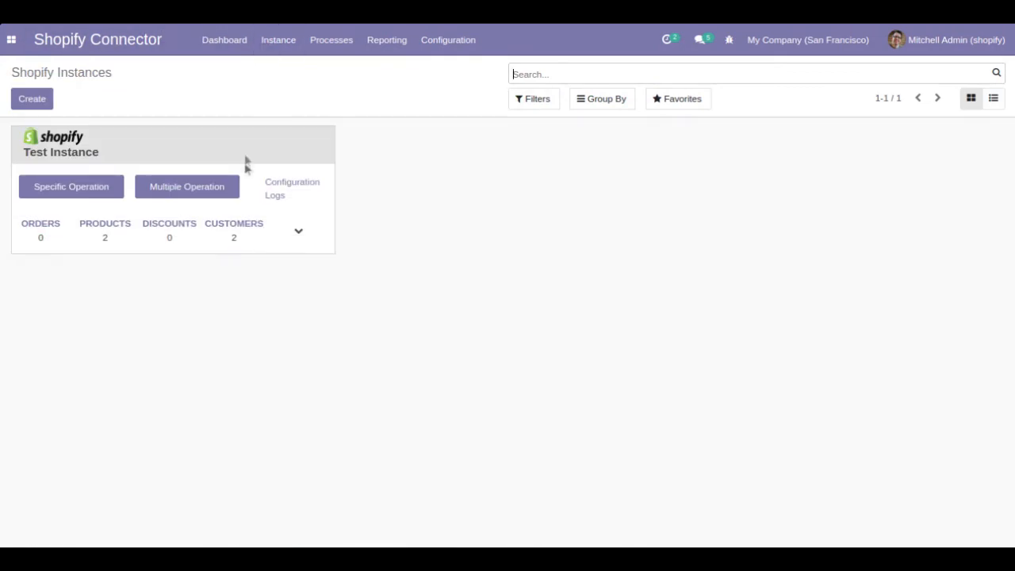
Step: Open the new customer's synced record under Test Instance and select its Shopify Customer ID
{"action": "left_click", "coordinate": [235, 226]}
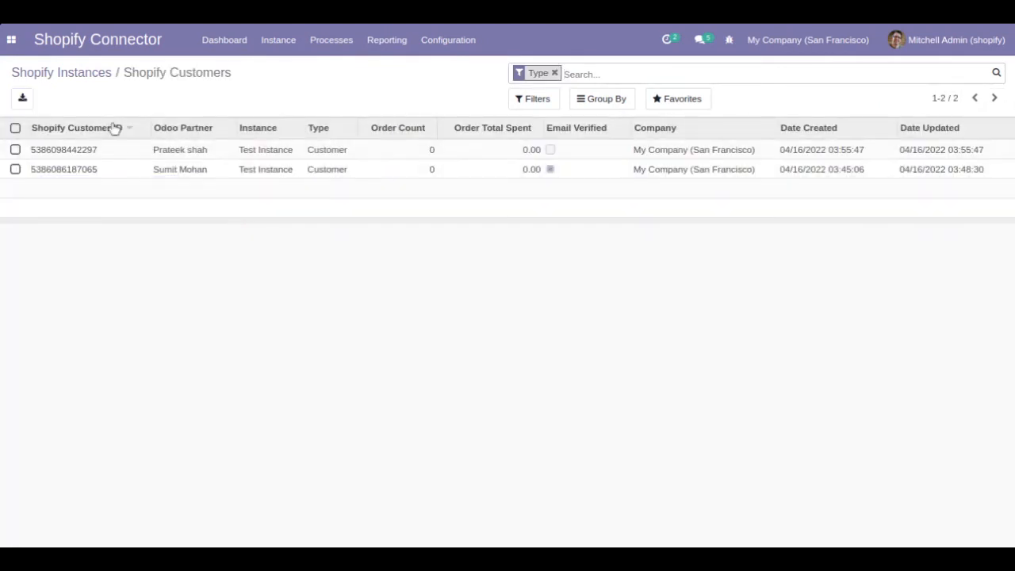
{"action": "left_click", "coordinate": [169, 152]}
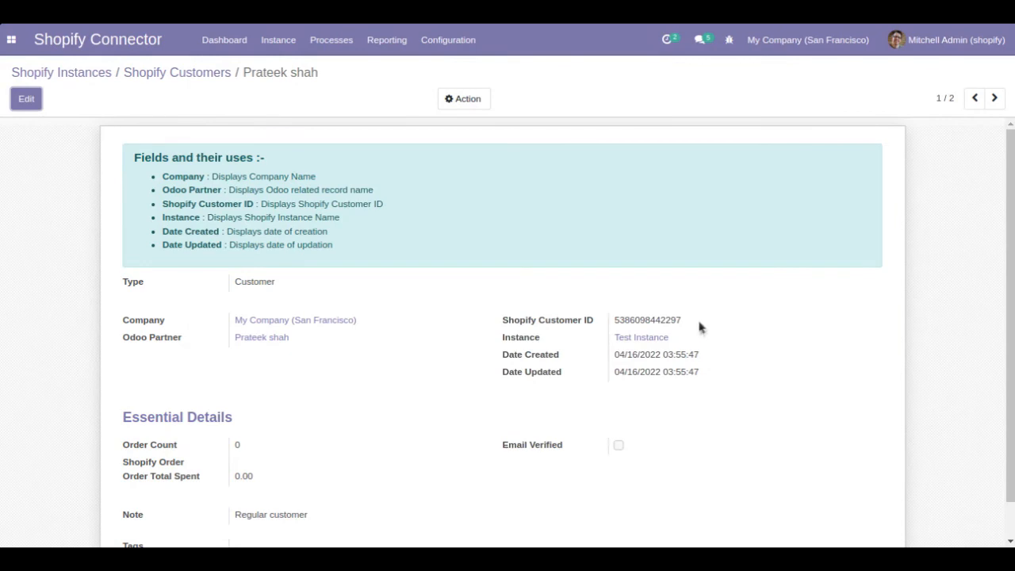
{"action": "left_click_drag", "start_coordinate": [680, 320], "coordinate": [605, 320]}
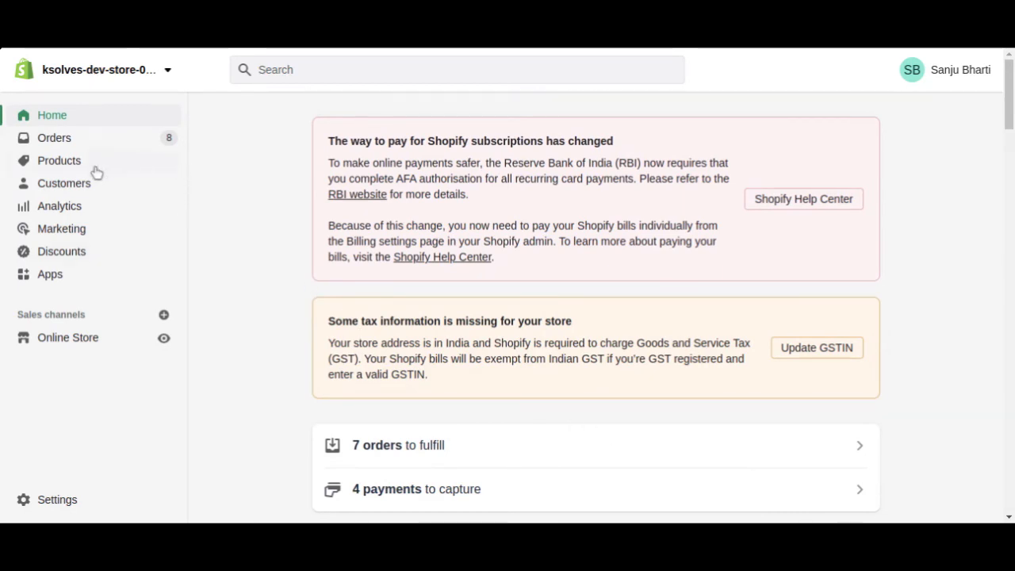
Step: Open the pushed customer in Shopify Customers and highlight its 'Regular customer' note
{"action": "left_click", "coordinate": [82, 194]}
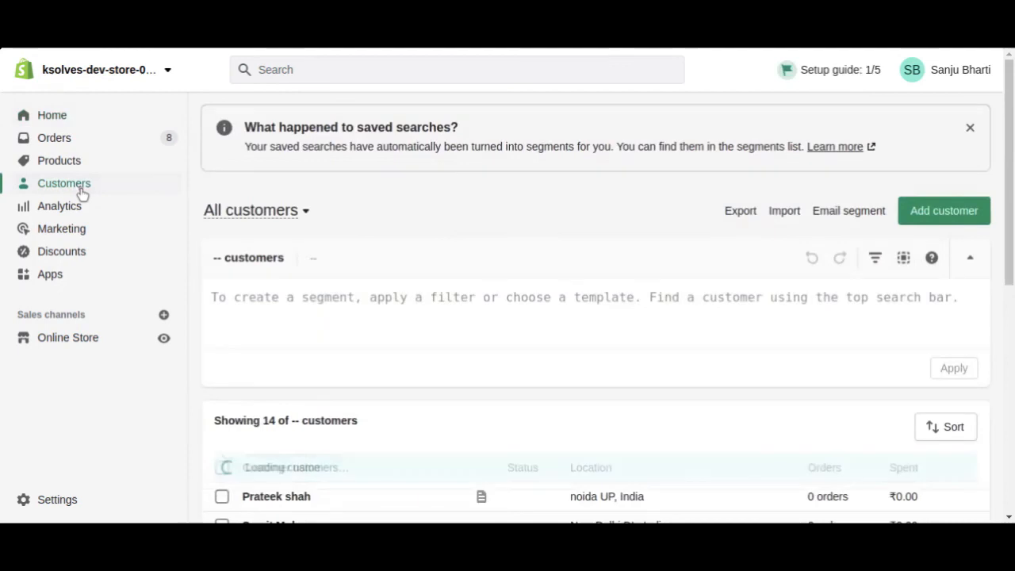
{"action": "left_click_drag", "start_coordinate": [1010, 135], "coordinate": [1011, 227]}
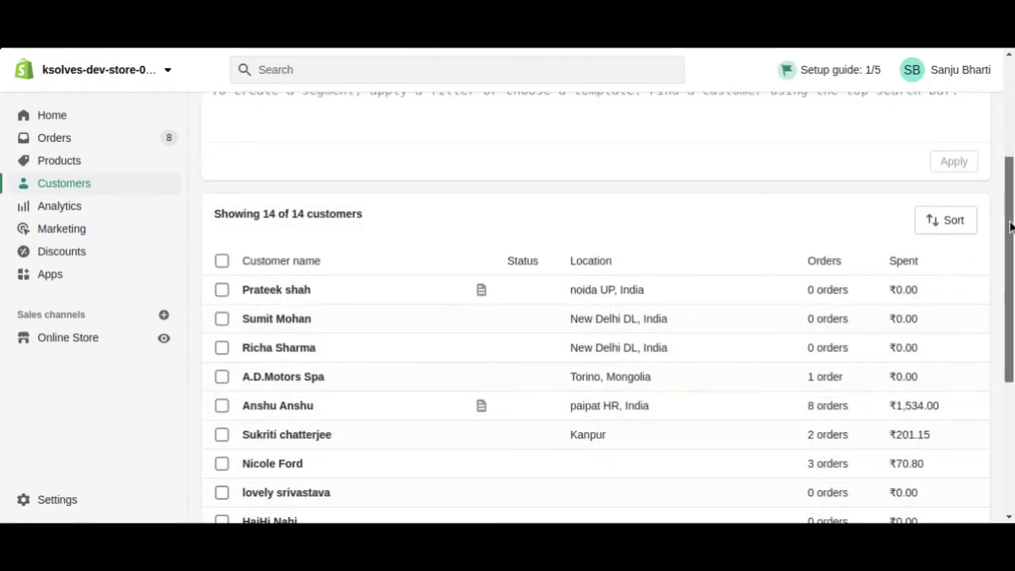
{"action": "left_click", "coordinate": [268, 295]}
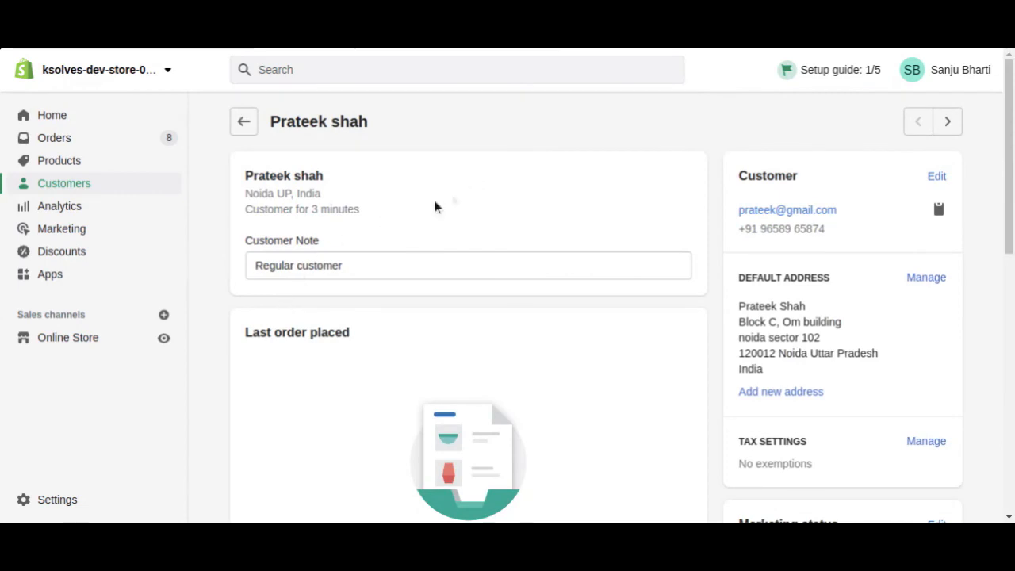
{"action": "left_click_drag", "start_coordinate": [245, 243], "coordinate": [323, 242]}
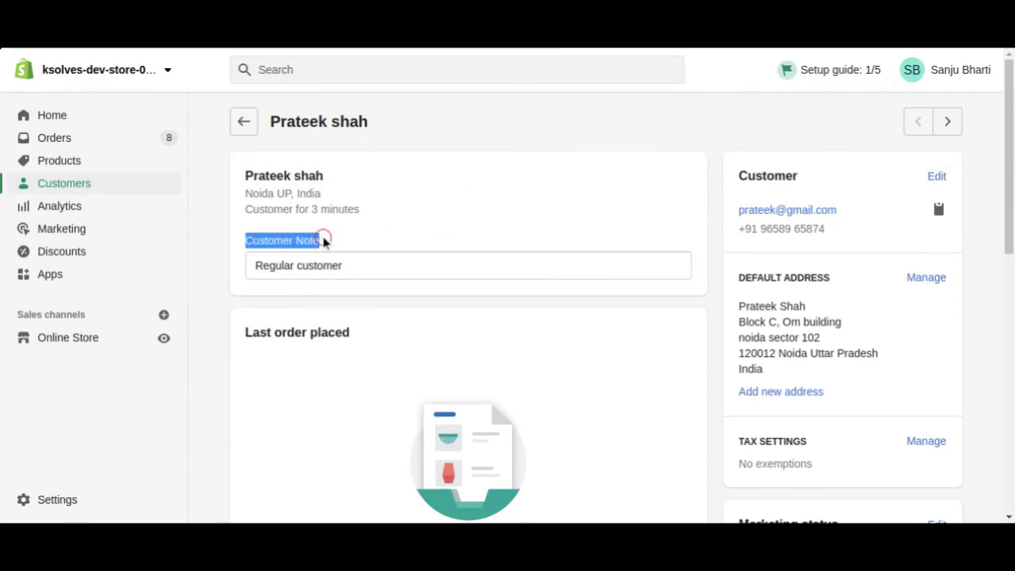